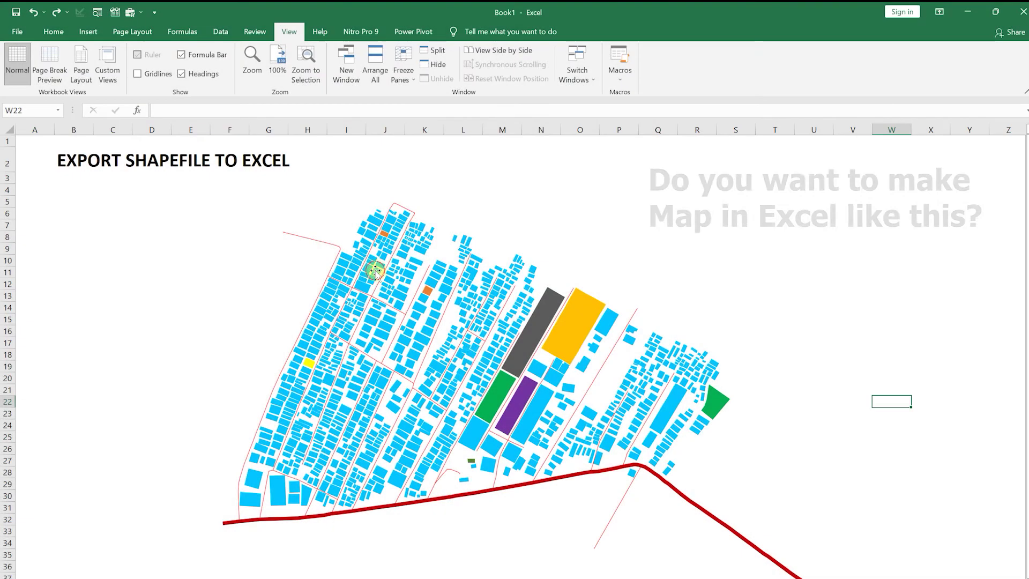
Select the green building shape on the exported map in Excel.
left_click(496, 395)
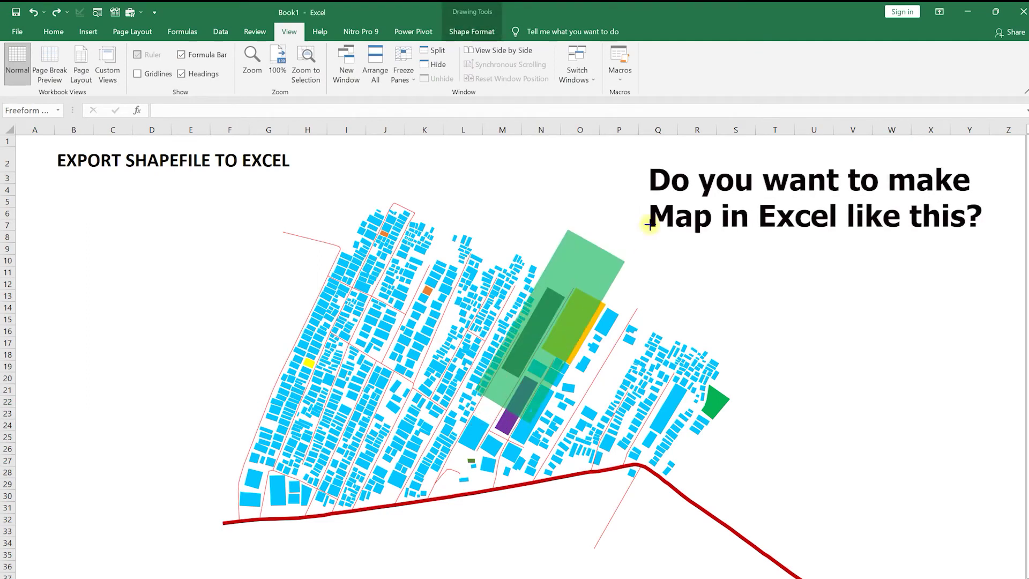
Enlarge the two green building shapes and undo each resize.
left_click_drag(517, 371, 731, 156)
key("ctrl+z")
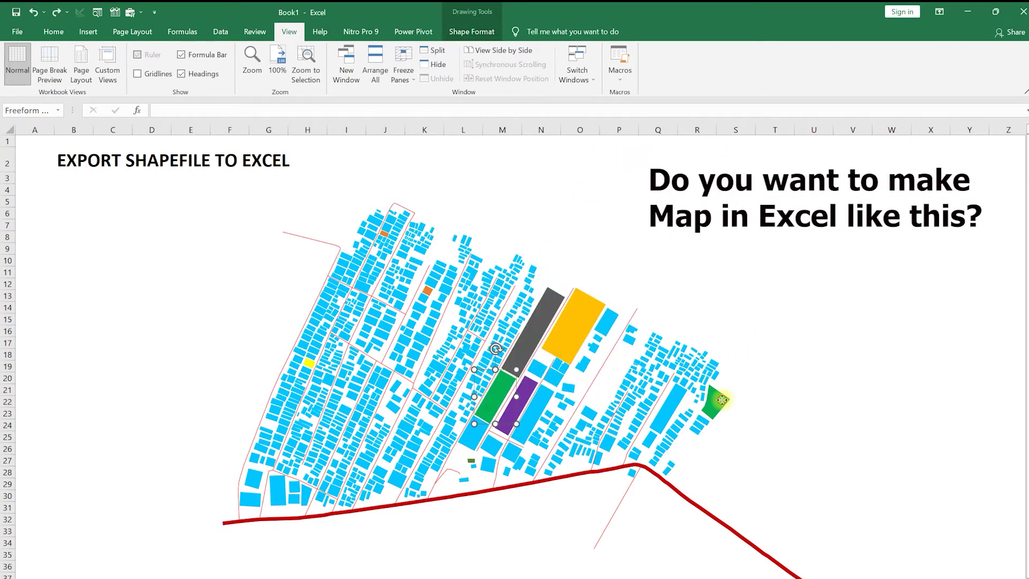
left_click_drag(730, 386, 983, 164)
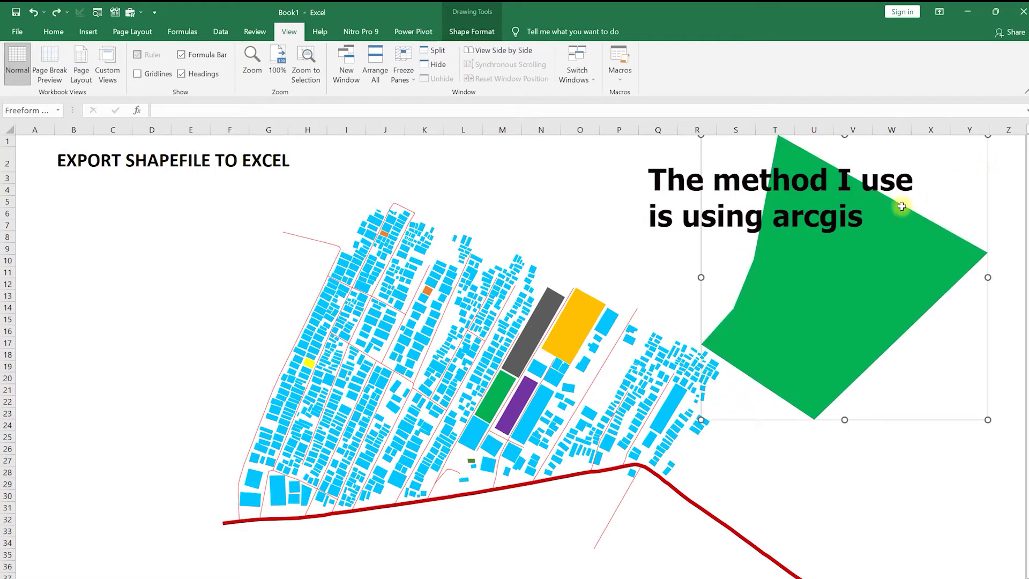
key("ctrl+z")
Stretch the small blue building, undo it, and deselect the shapes by selecting cell T5.
left_click(246, 503)
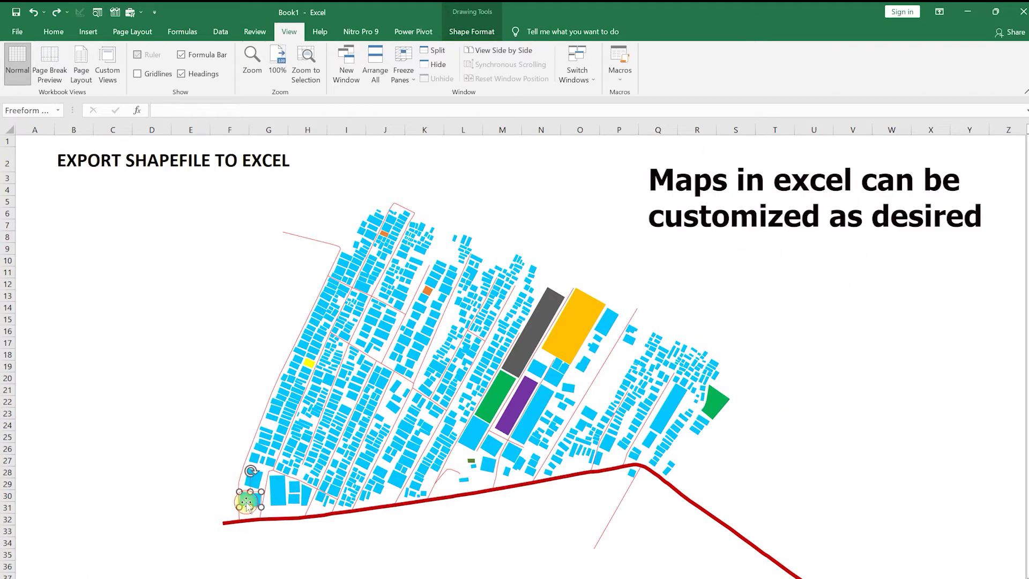
left_click_drag(239, 492, 42, 274)
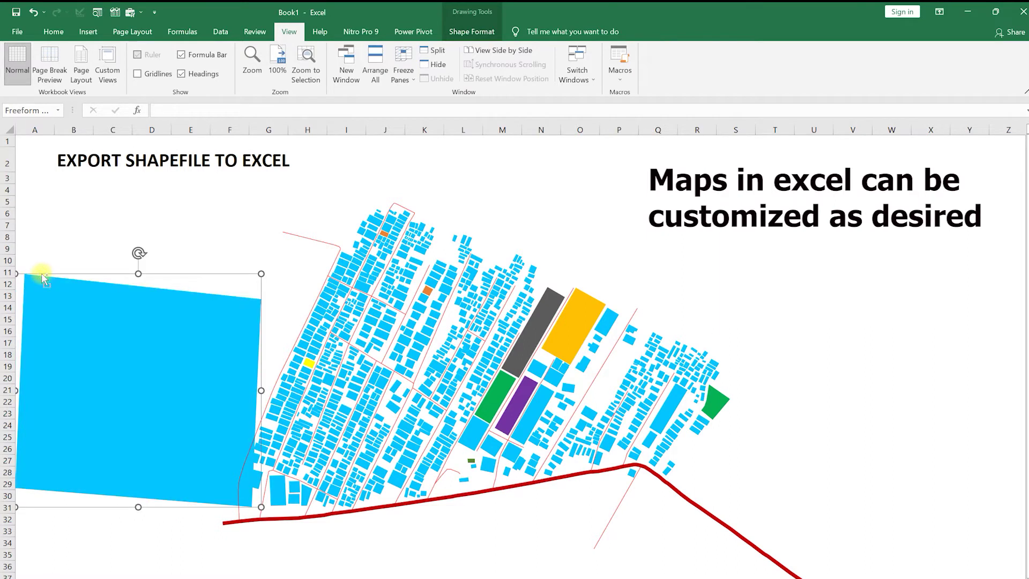
key("ctrl+z")
left_click(416, 311)
left_click(759, 198)
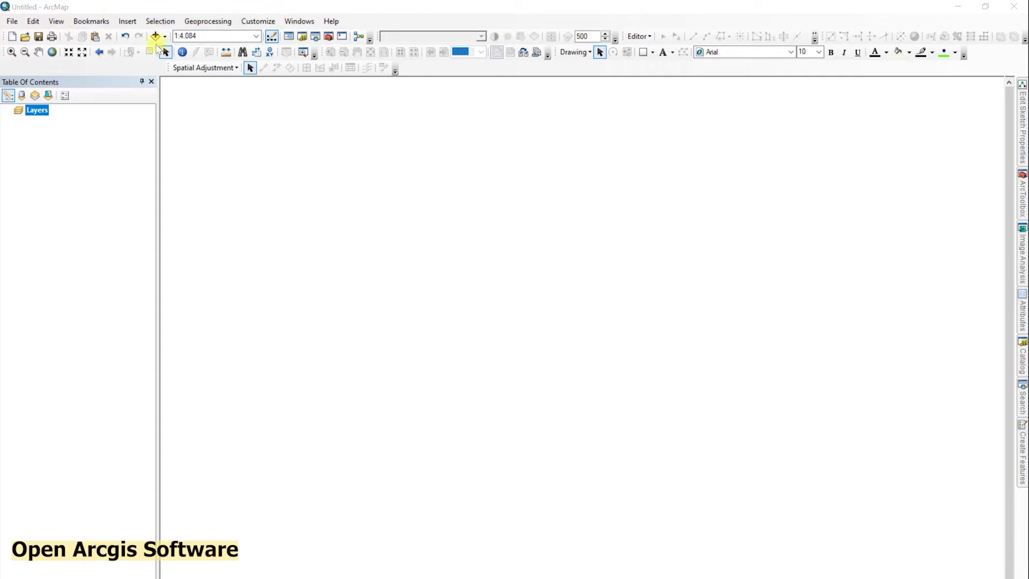
Add the Building_ shapefile to the map as a layer.
left_click(127, 20)
left_click(127, 21)
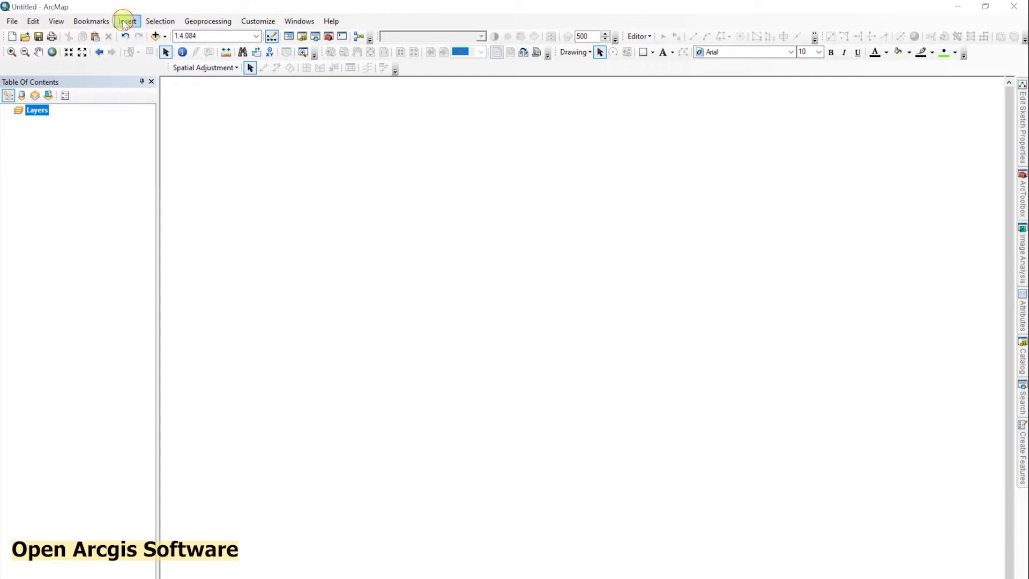
left_click(165, 36)
left_click(179, 48)
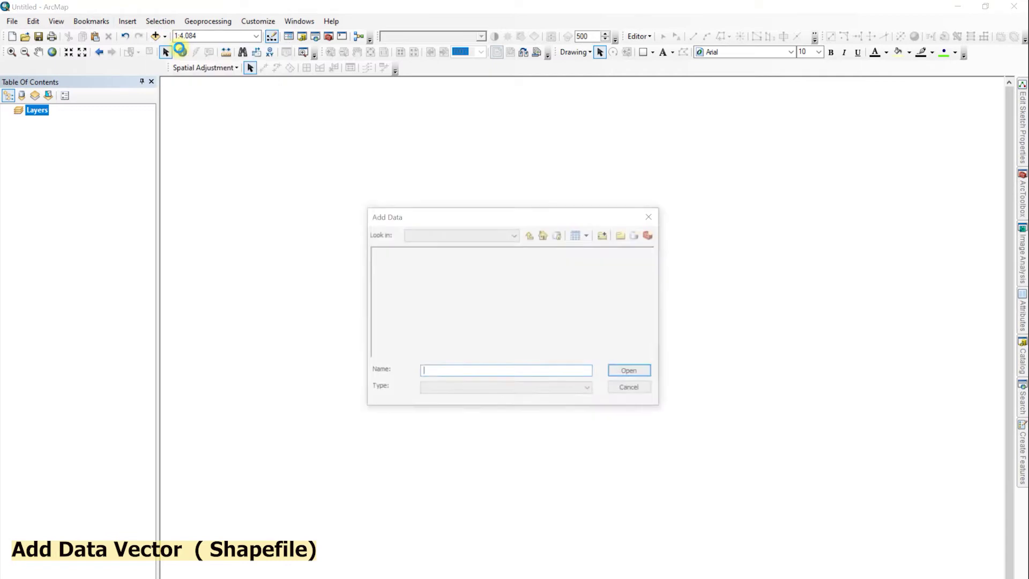
double_click(399, 274)
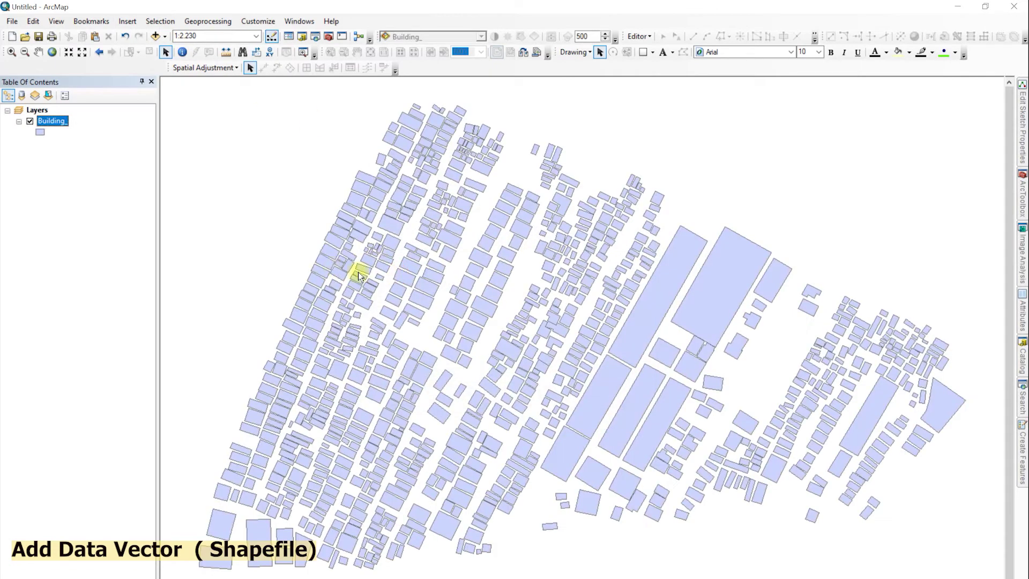
Fill the Building_ layer with bright blue.
left_click(40, 134)
double_click(439, 243)
right_click(39, 134)
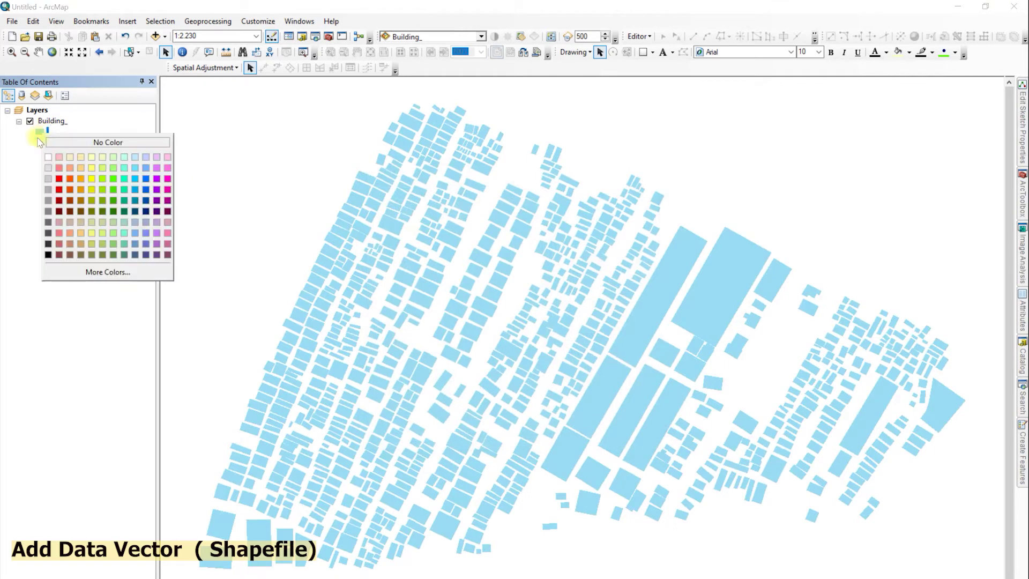
left_click(146, 189)
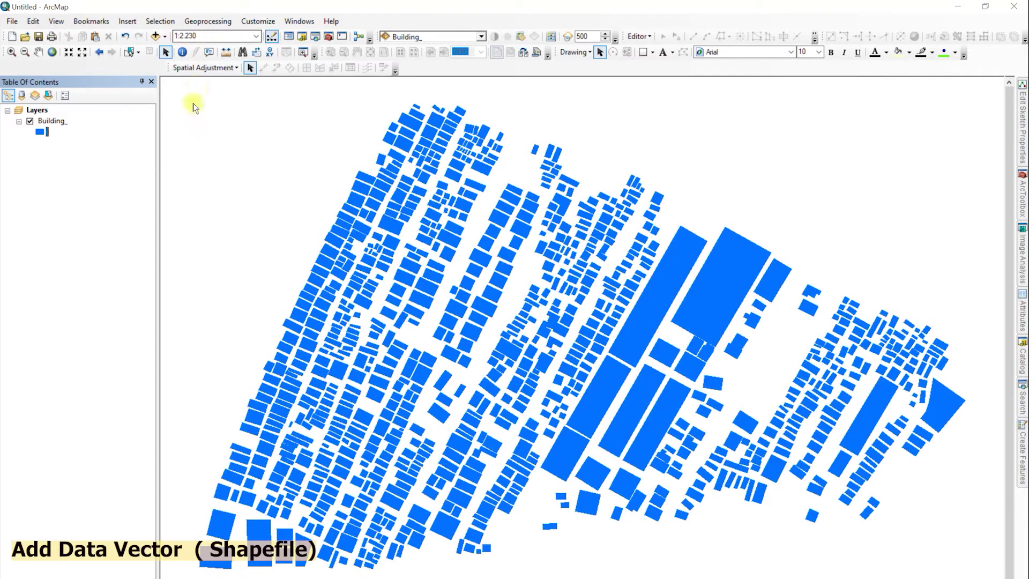
Add the Road_ shapefile to the map.
left_click(165, 36)
left_click(175, 50)
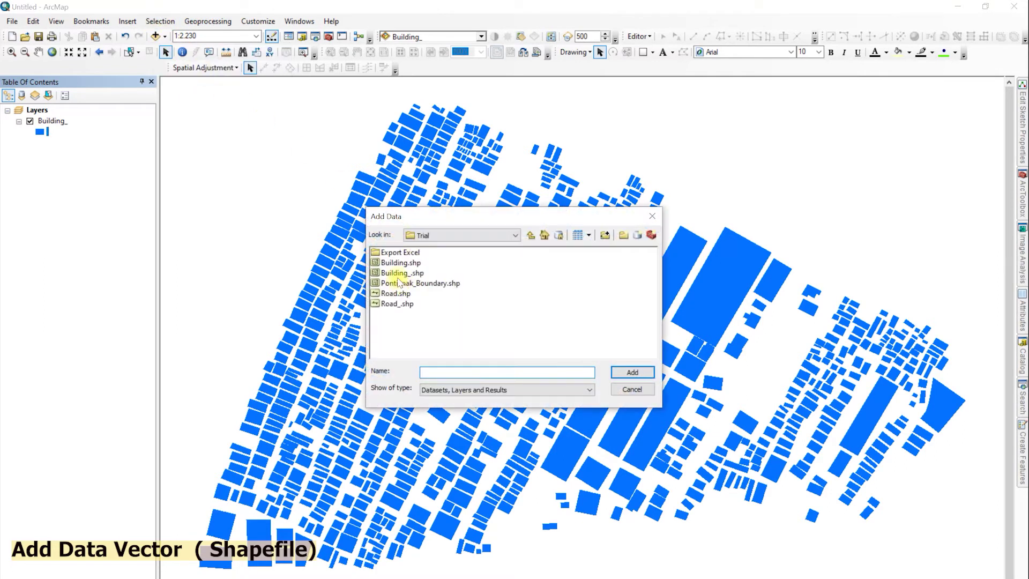
double_click(397, 303)
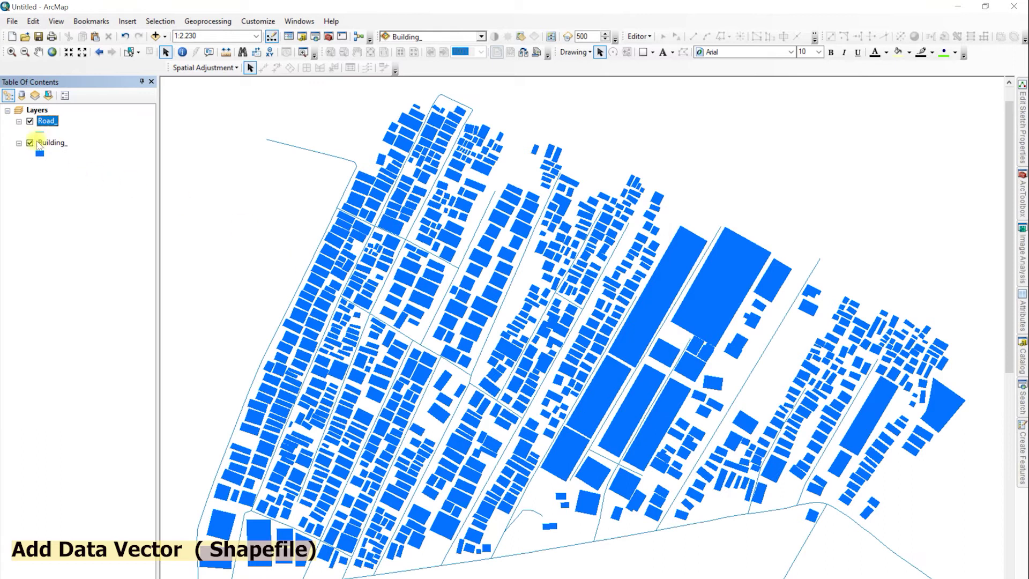
Colour the Road_ lines red and fill the buildings light cyan.
right_click(39, 151)
left_click(55, 178)
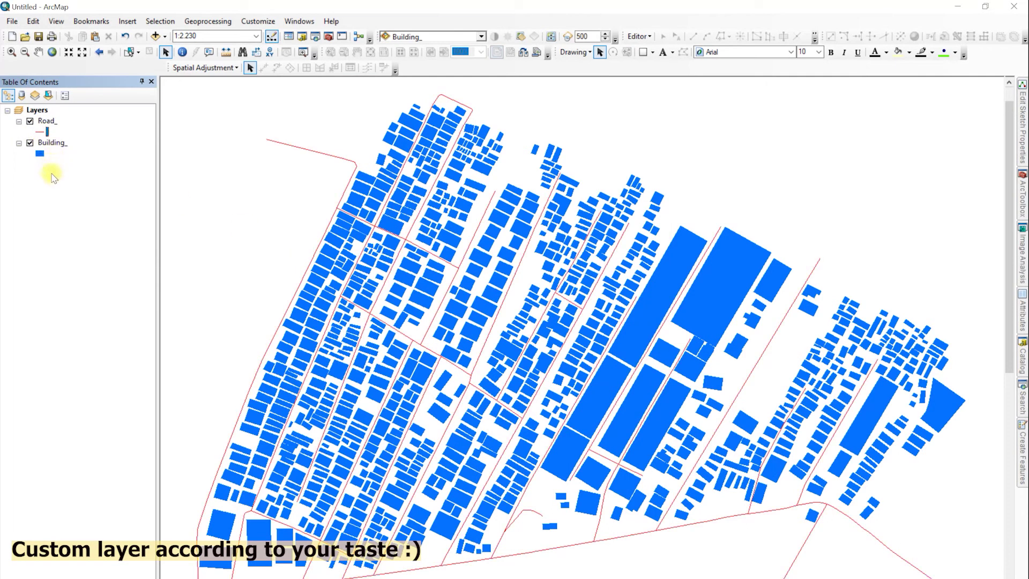
right_click(39, 154)
left_click(132, 197)
Set the road line width to 0,25 in the Symbol Selector.
left_click(39, 131)
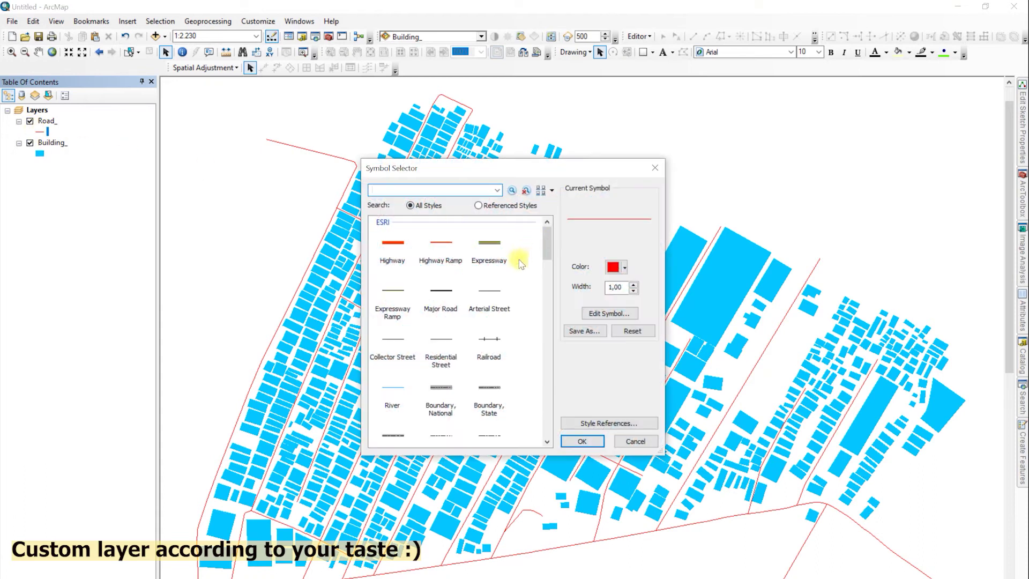
double_click(621, 287)
type("0,25")
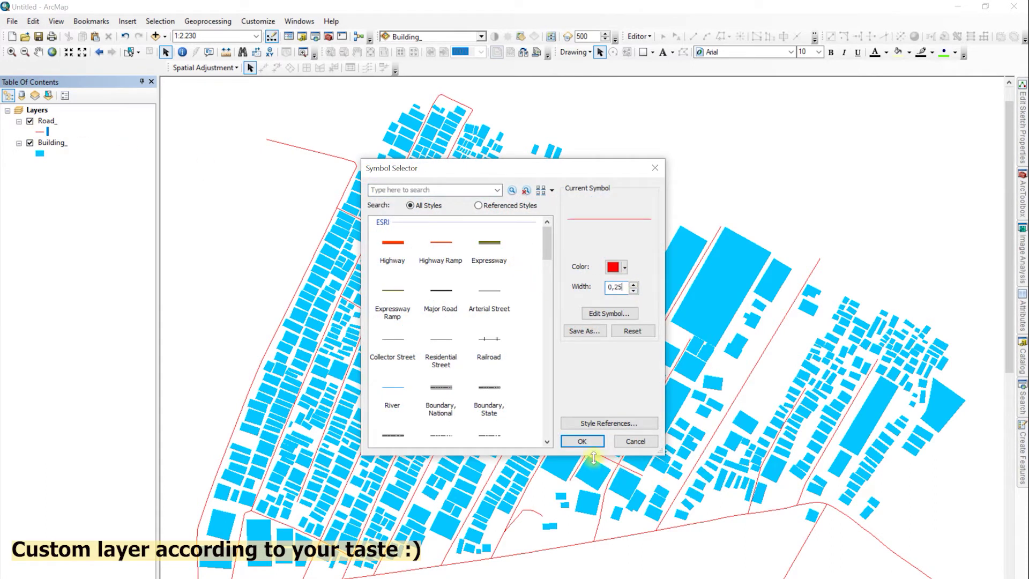
left_click(583, 441)
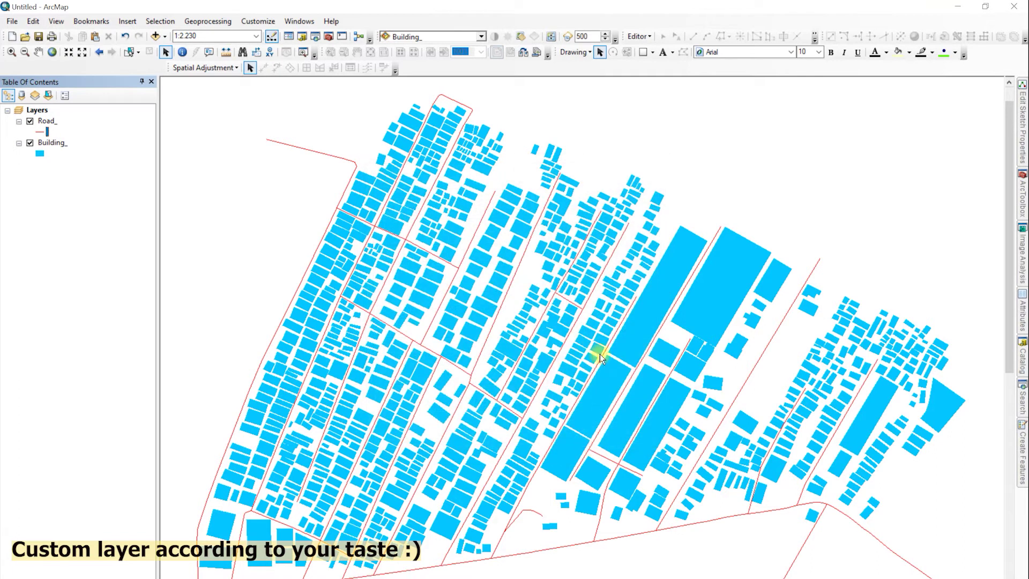
Zoom and pan so the whole neighbourhood fills the view.
scroll(601, 358, "up", 1)
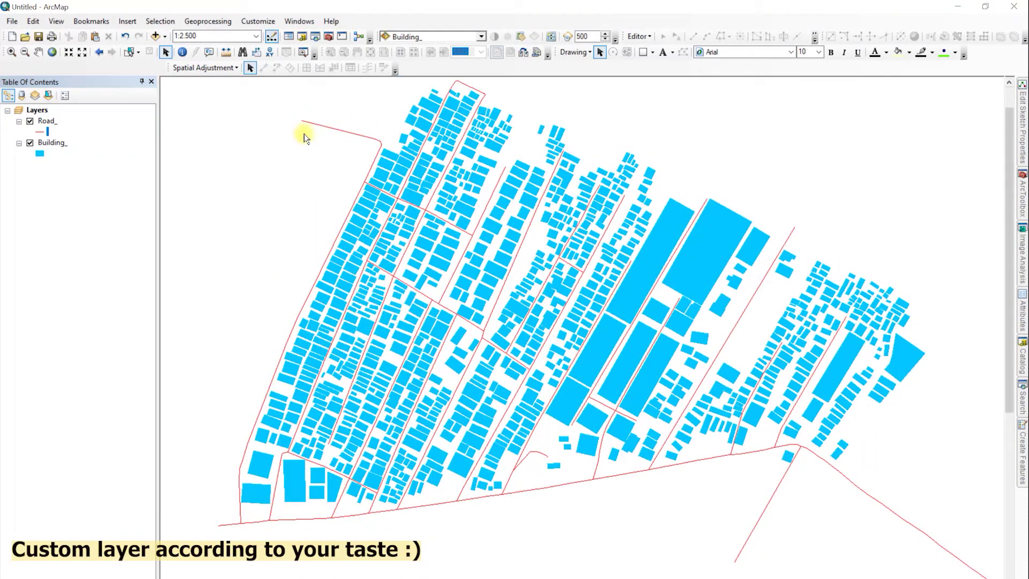
left_click_drag(448, 227, 446, 248)
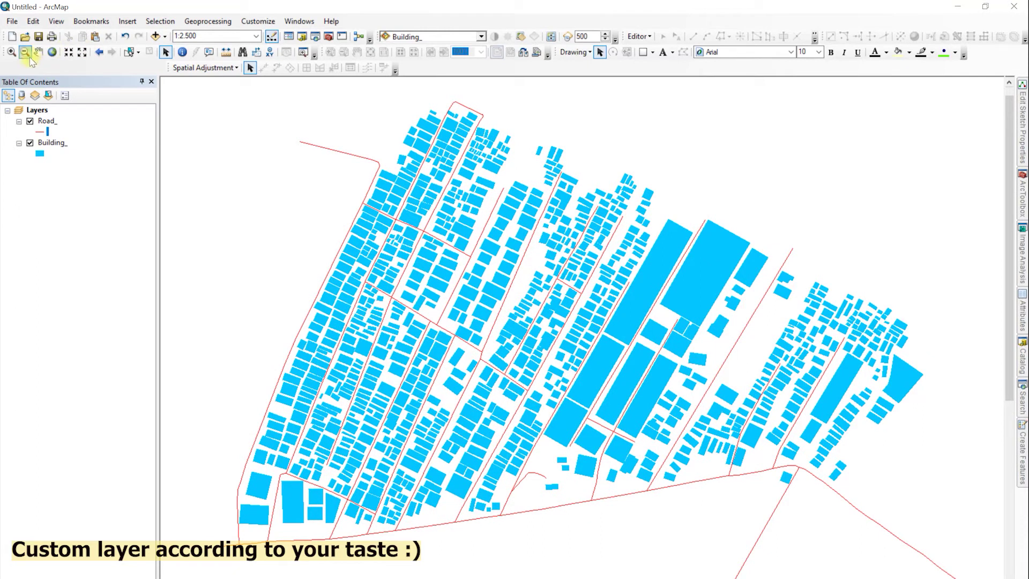
left_click(14, 52)
left_click_drag(236, 90, 965, 561)
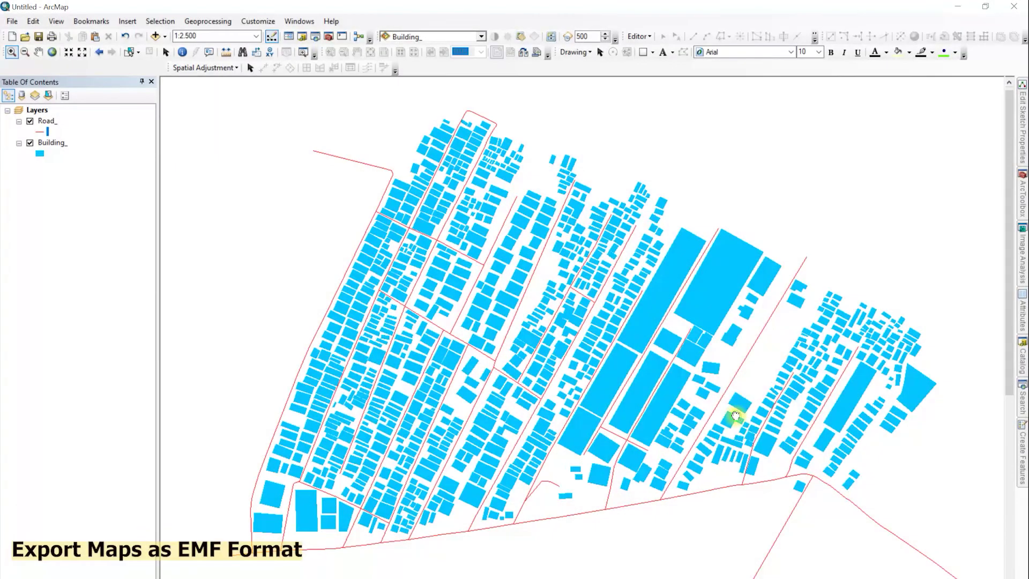
left_click_drag(736, 416, 728, 416)
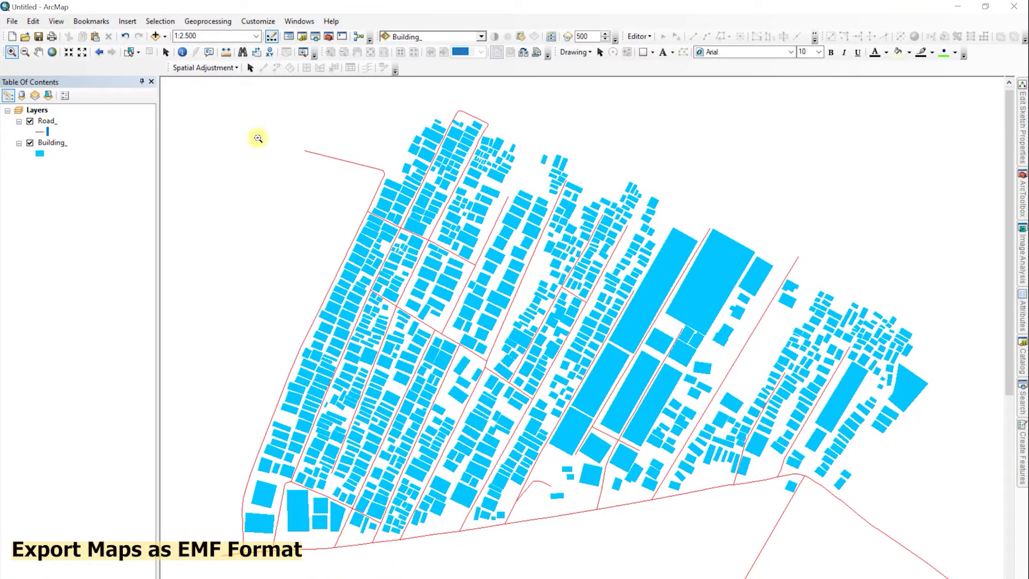
Start exporting the map and choose EMF as the export format.
left_click(12, 21)
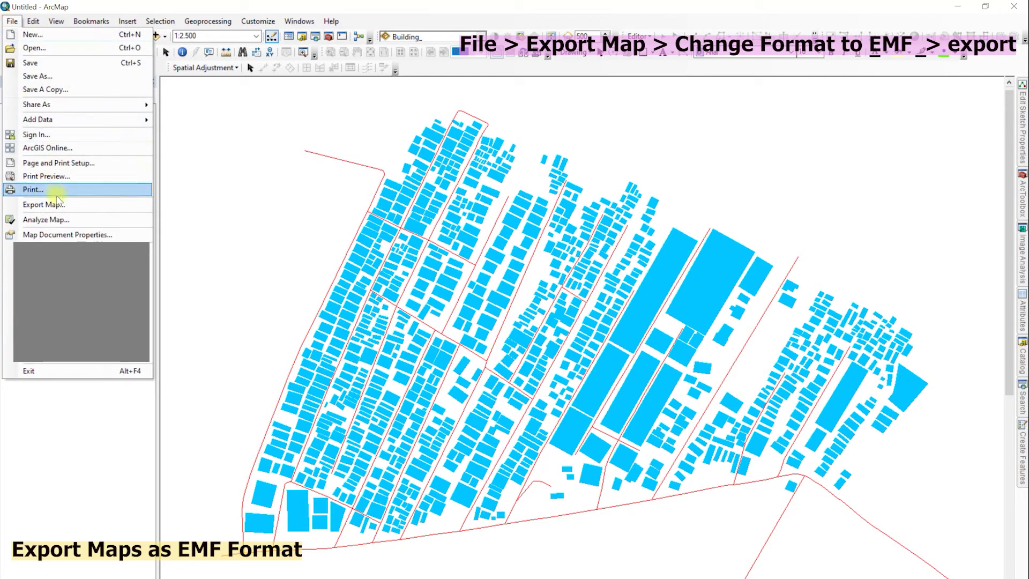
left_click(60, 205)
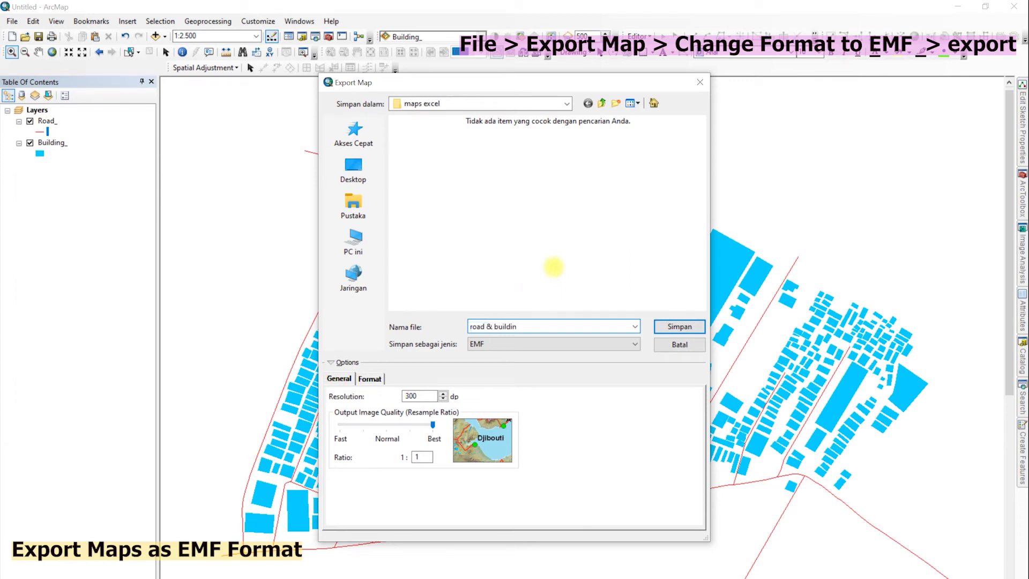
left_click(594, 344)
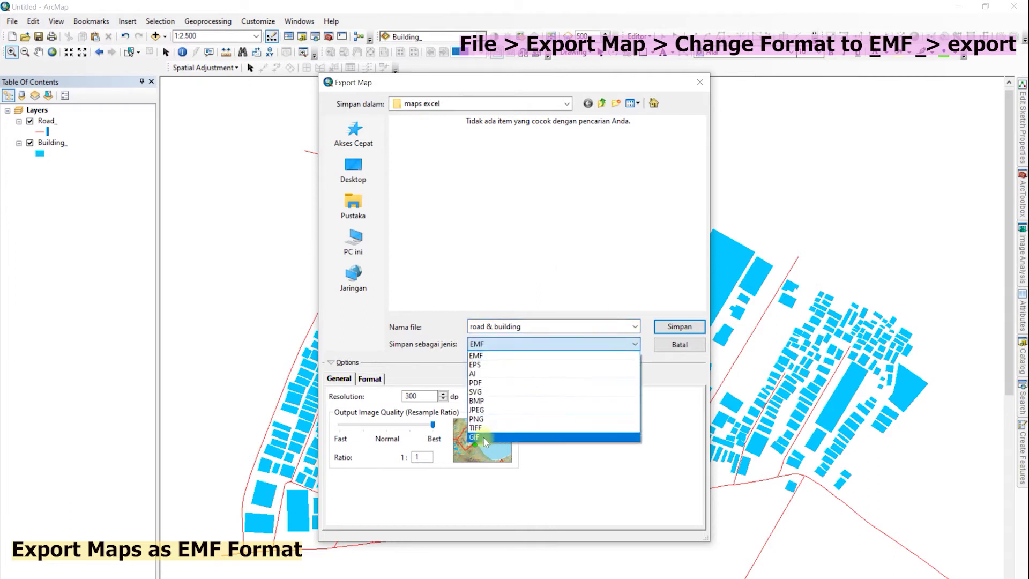
left_click(476, 356)
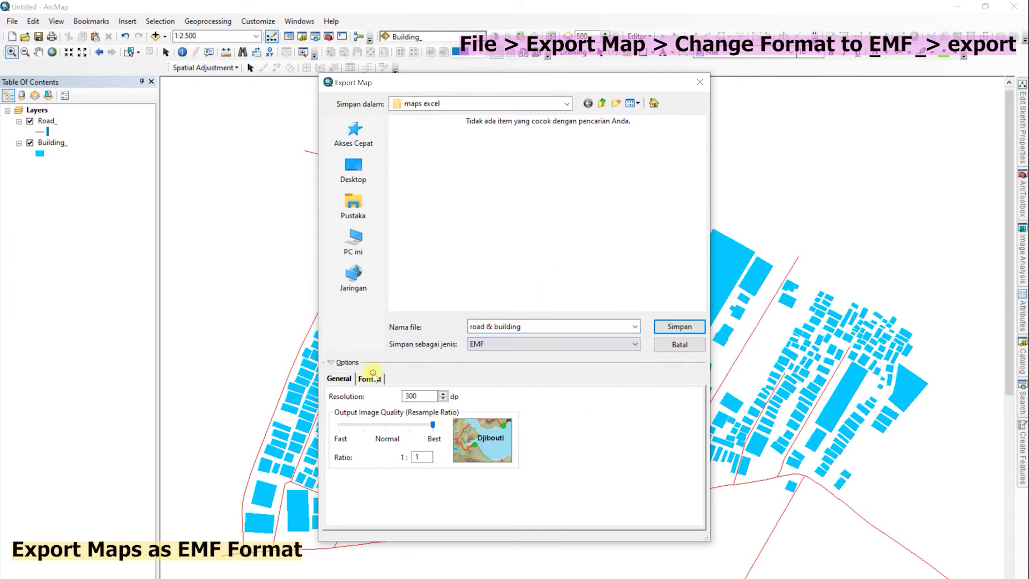
left_click(333, 379)
Keep EMF at 300 dpi and Best quality, and save as 'road & building'.
left_click(524, 343)
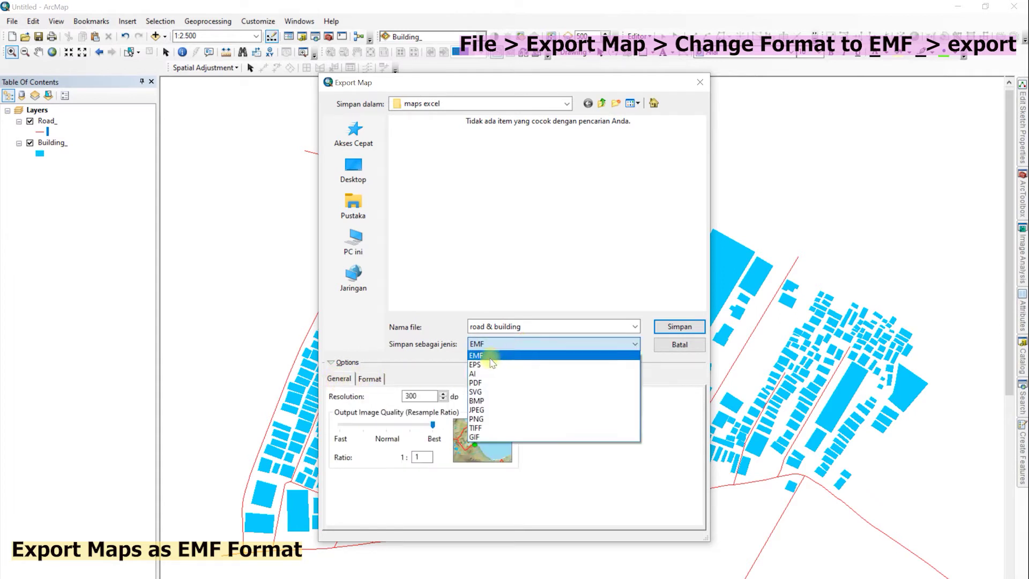
left_click(476, 356)
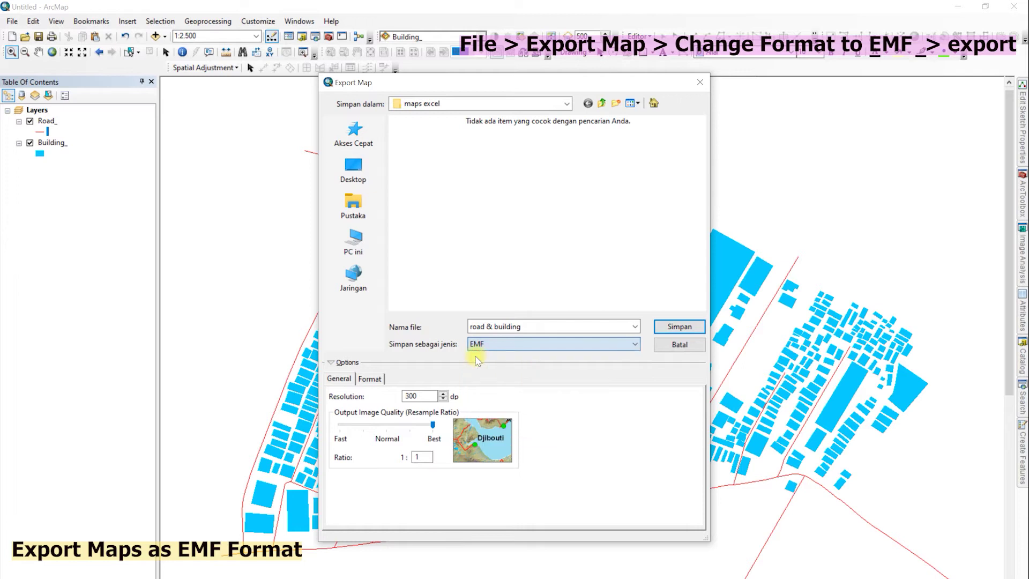
left_click_drag(434, 426, 443, 435)
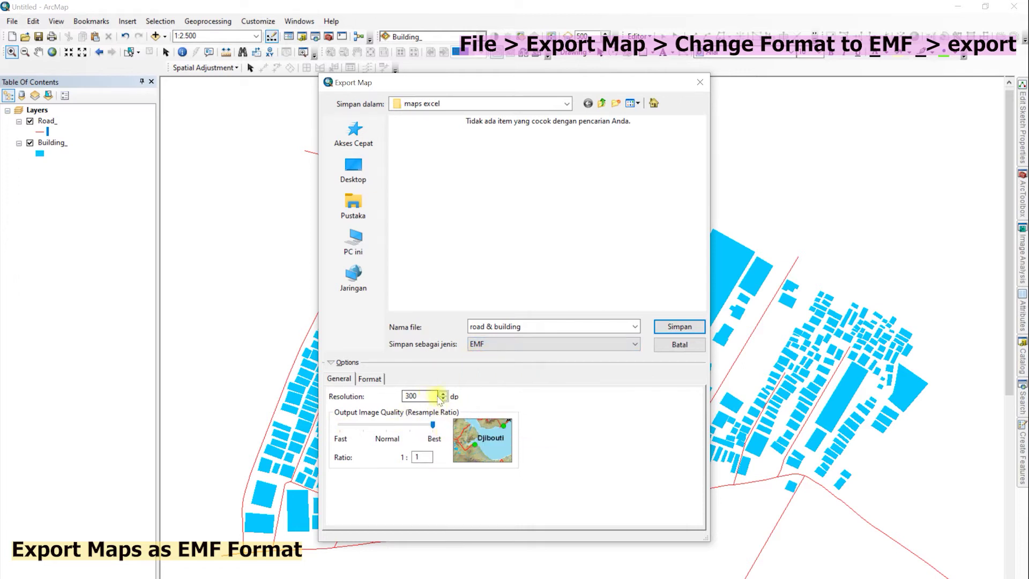
left_click(482, 345)
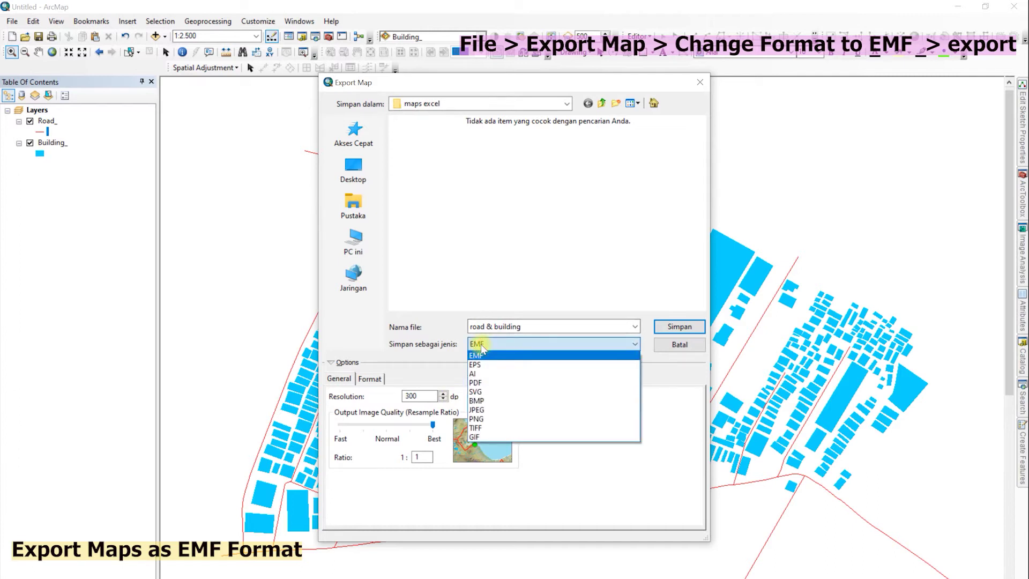
left_click(540, 356)
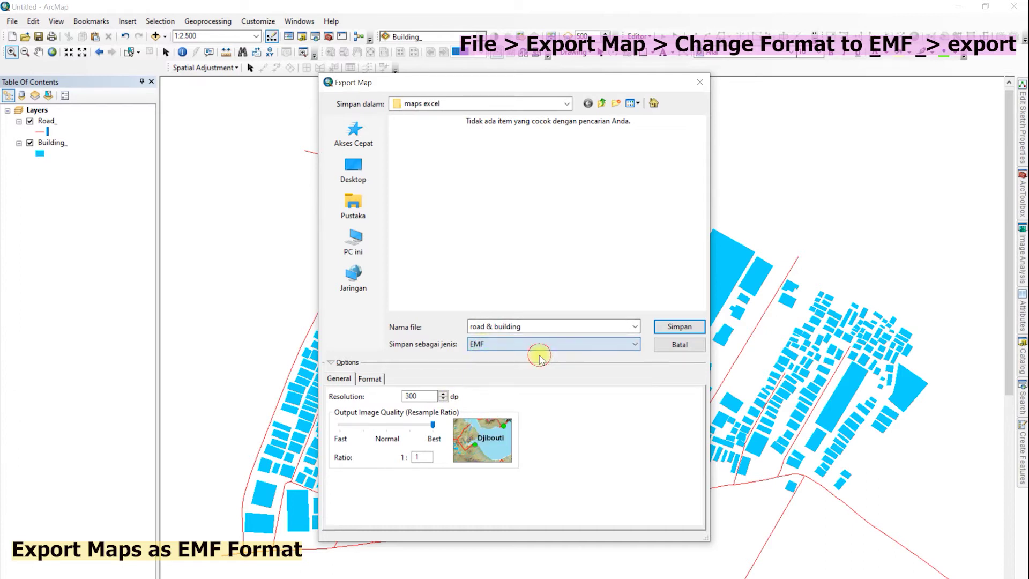
left_click(678, 327)
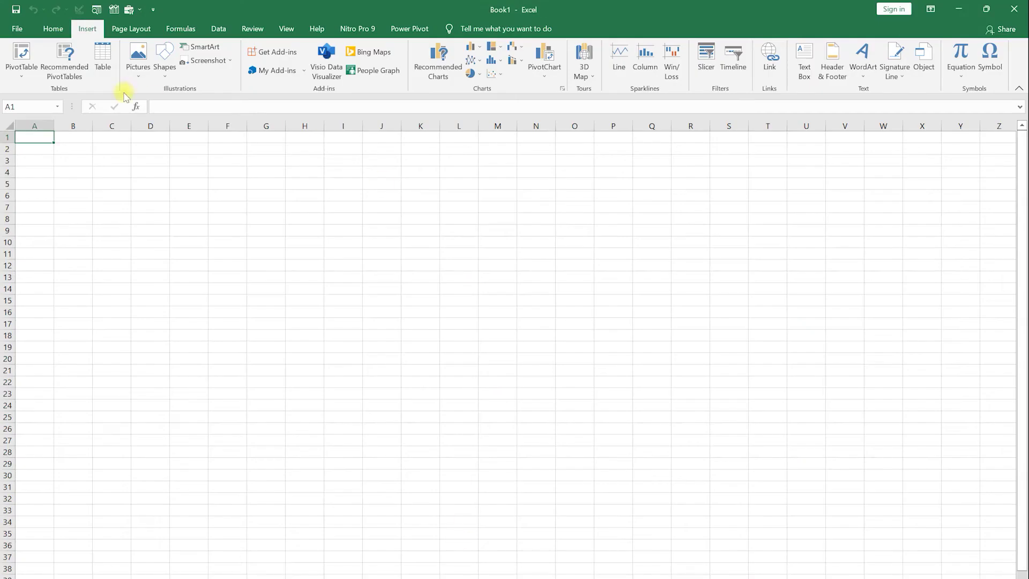
Insert the 'road & building' picture from this device and enlarge it to about 26 cm wide.
left_click(74, 229)
left_click(182, 183)
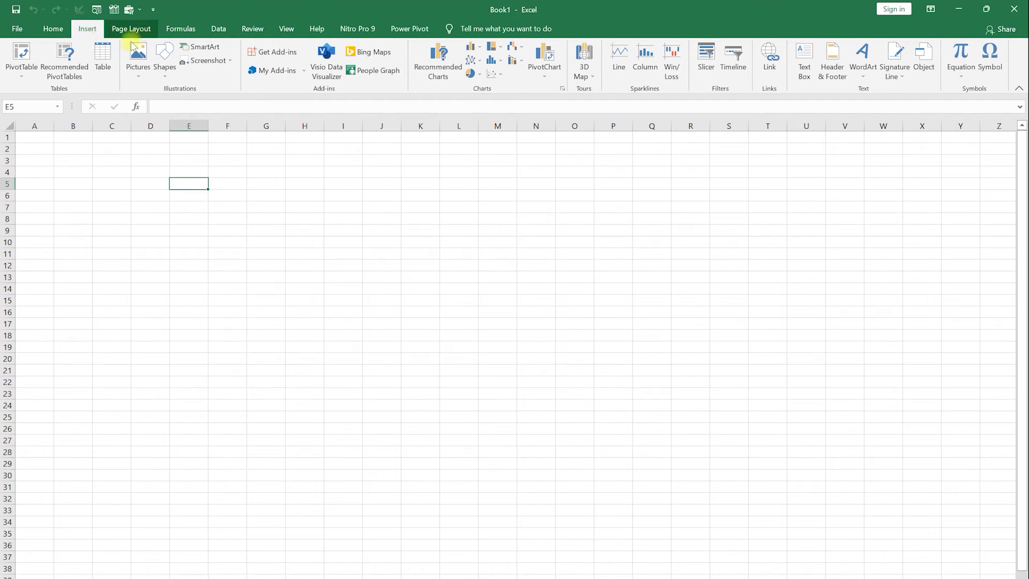
left_click(138, 69)
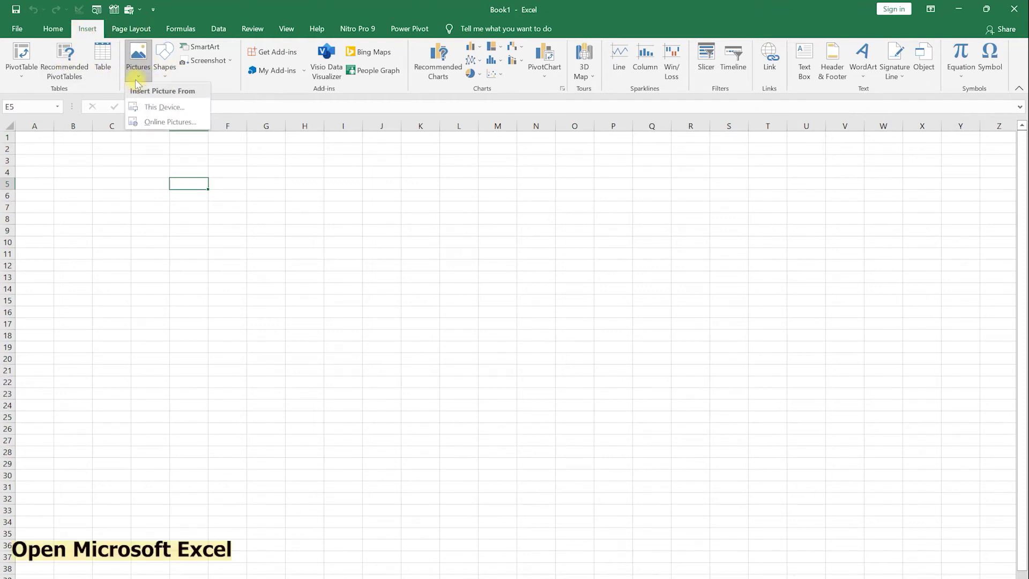
left_click(204, 107)
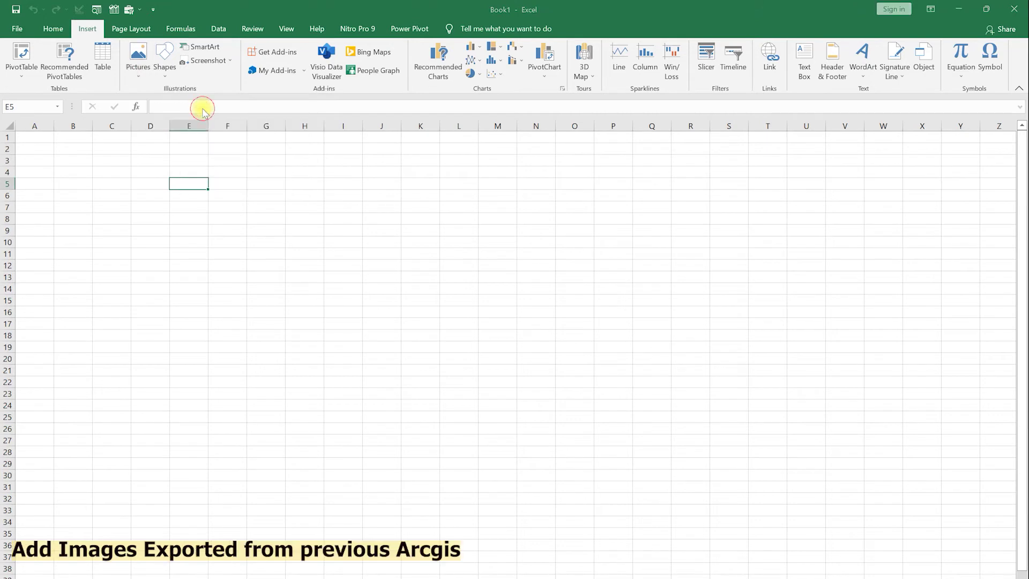
left_click(174, 97)
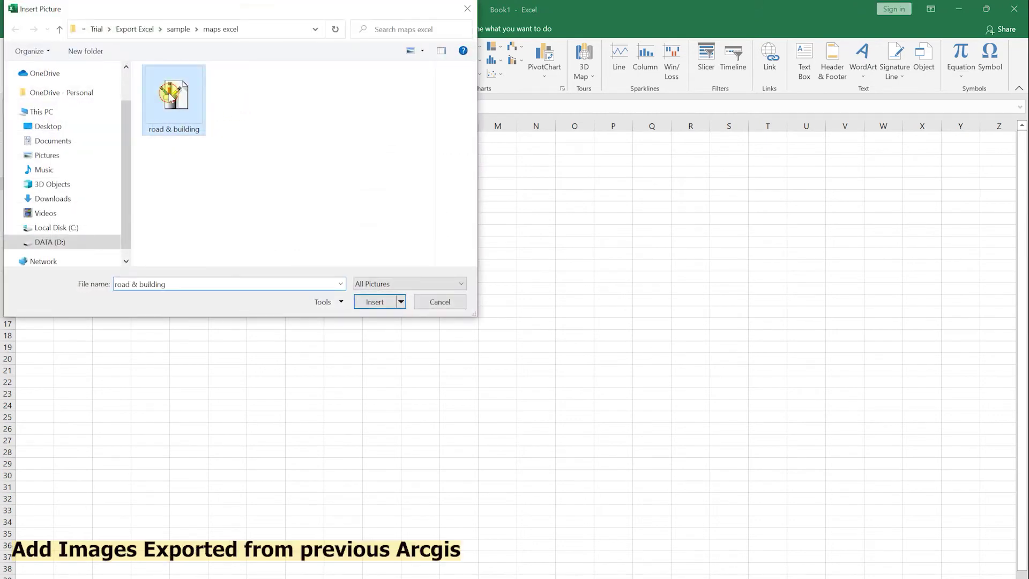
left_click(407, 284)
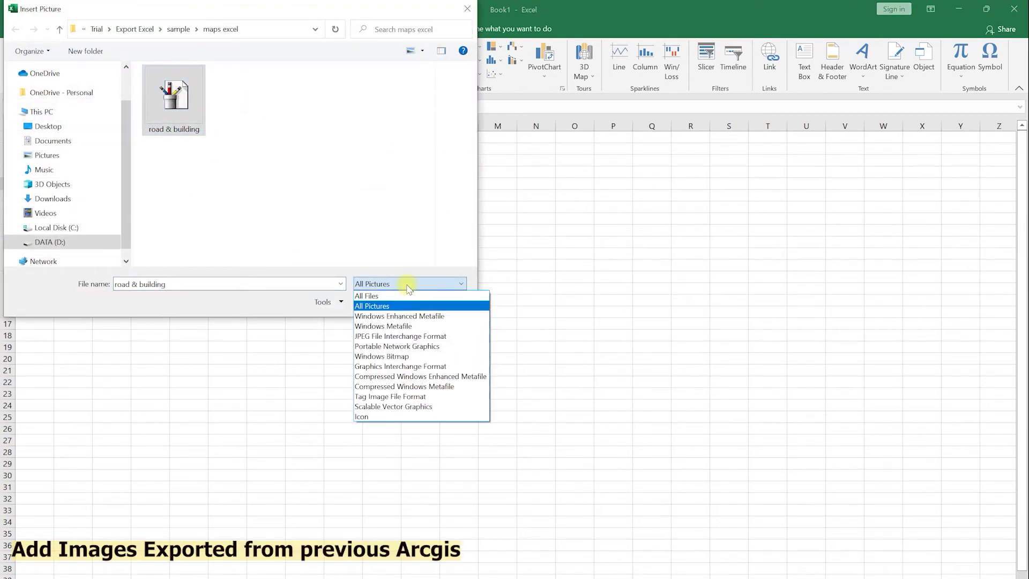
left_click(407, 288)
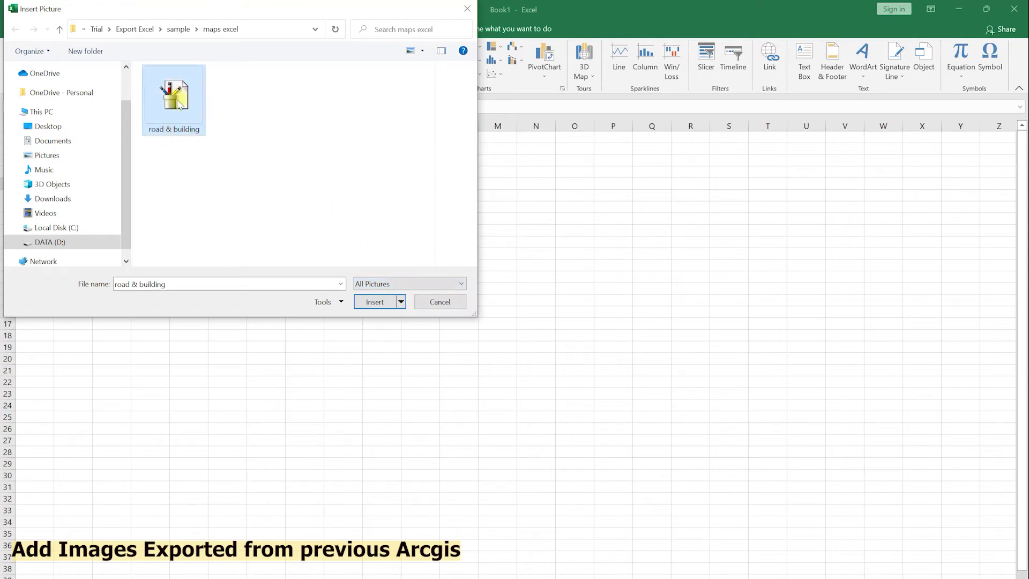
left_click(376, 303)
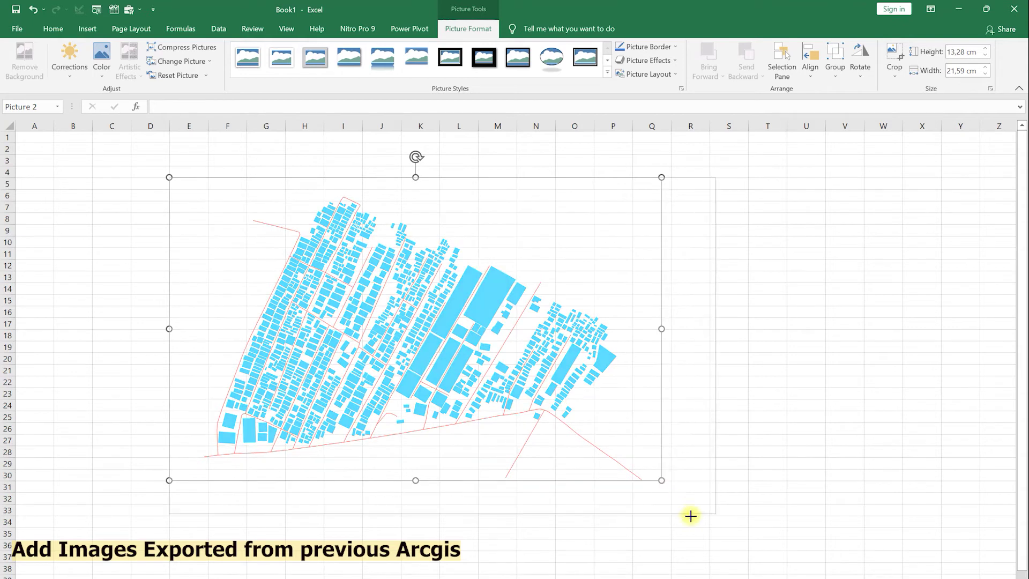
left_click_drag(661, 482, 769, 547)
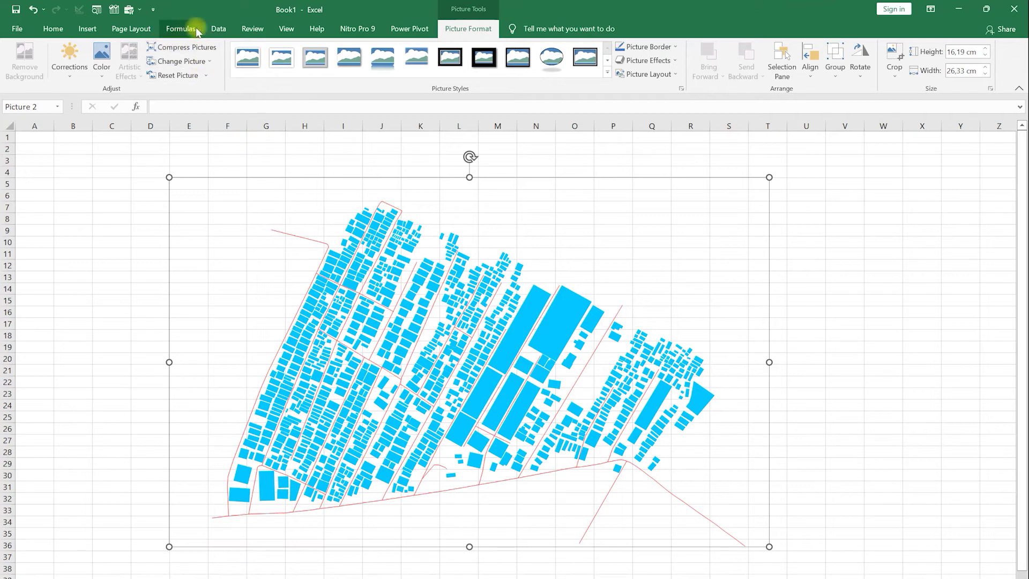
Hide the worksheet gridlines and nudge the map picture slightly up.
left_click(283, 31)
left_click(135, 70)
left_click_drag(438, 292, 448, 280)
Ungroup the map picture, confirming its conversion into drawing shapes.
right_click(473, 308)
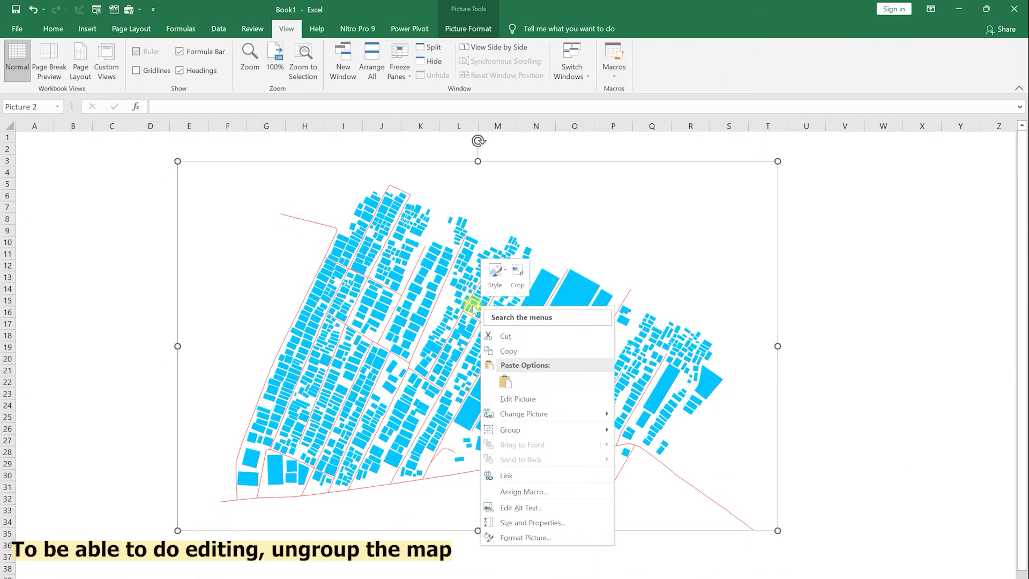
mouse_move(510, 430)
left_click(664, 463)
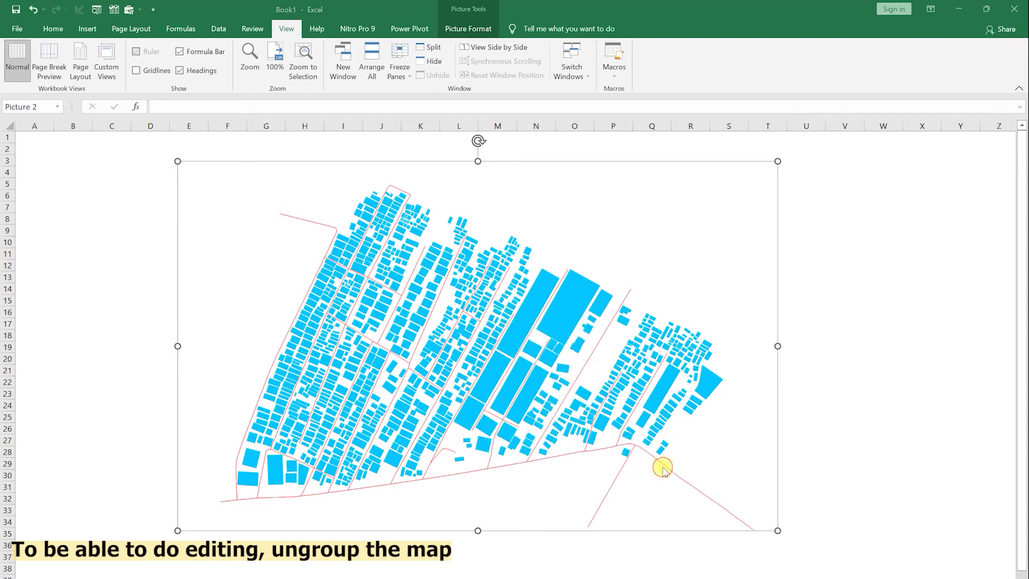
left_click(502, 349)
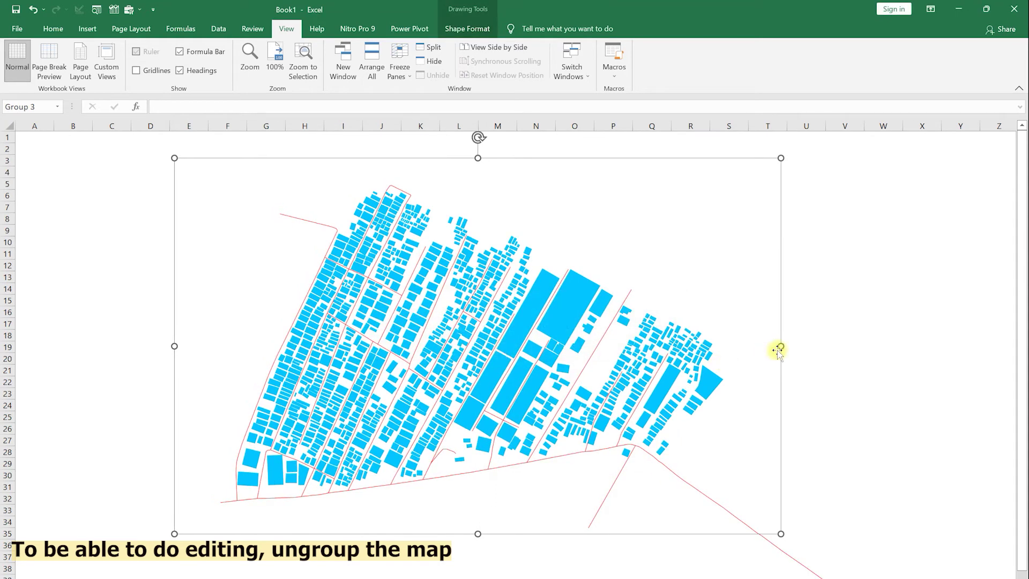
Ungroup the map twice more into separate shapes, then deselect them.
right_click(778, 323)
mouse_move(807, 417)
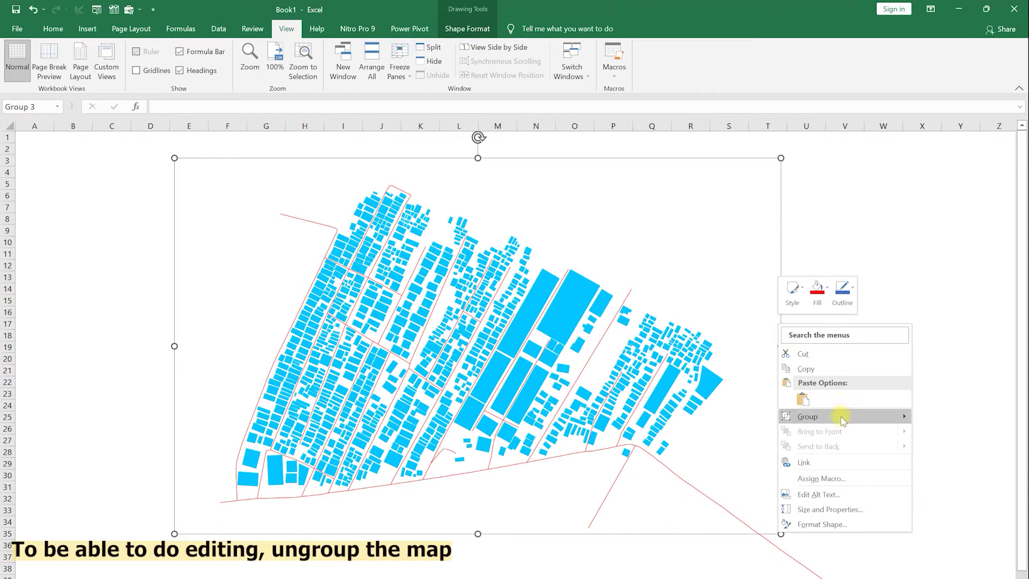
left_click(944, 449)
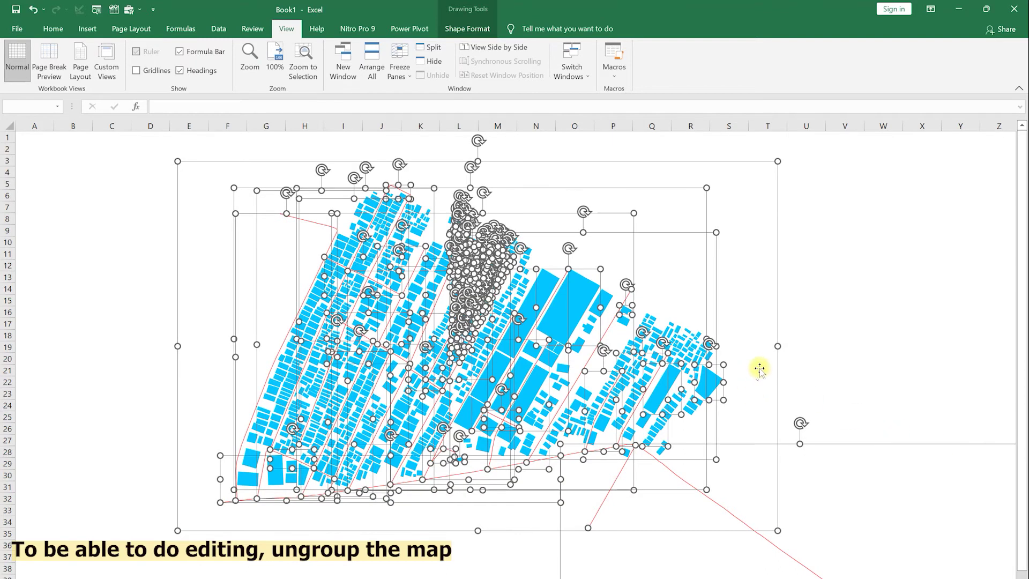
right_click(777, 368)
mouse_move(808, 461)
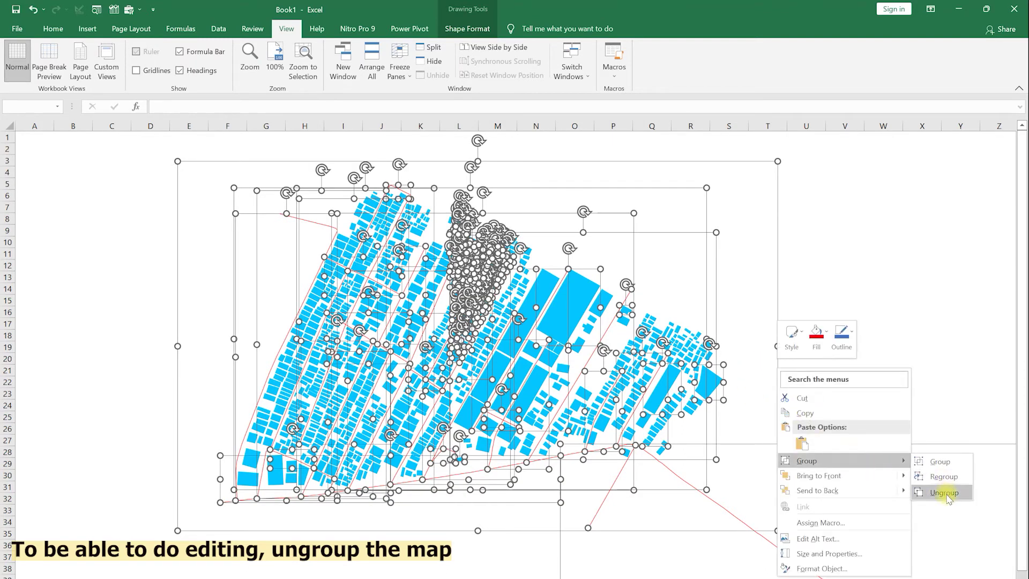
left_click(946, 497)
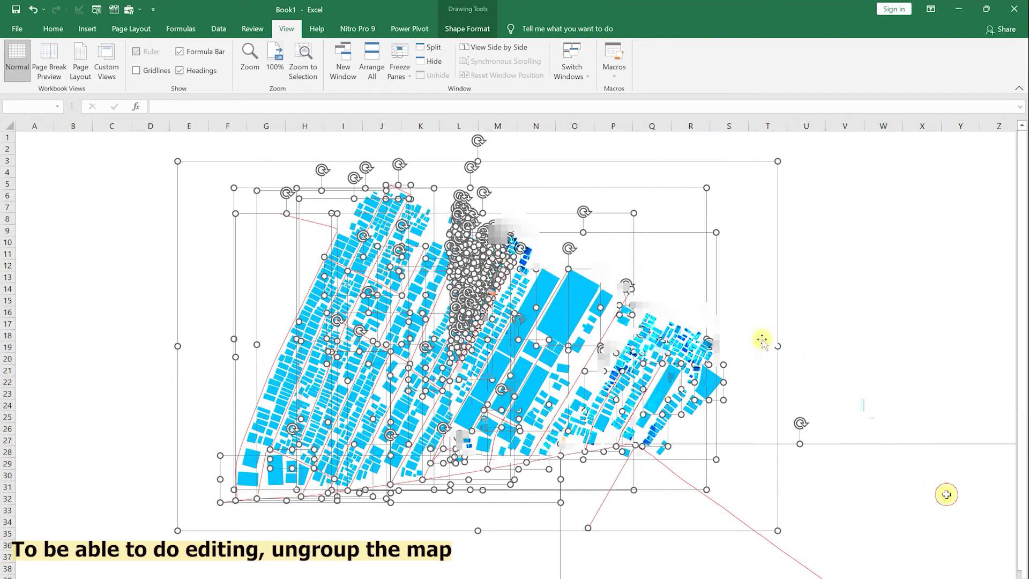
left_click(255, 287)
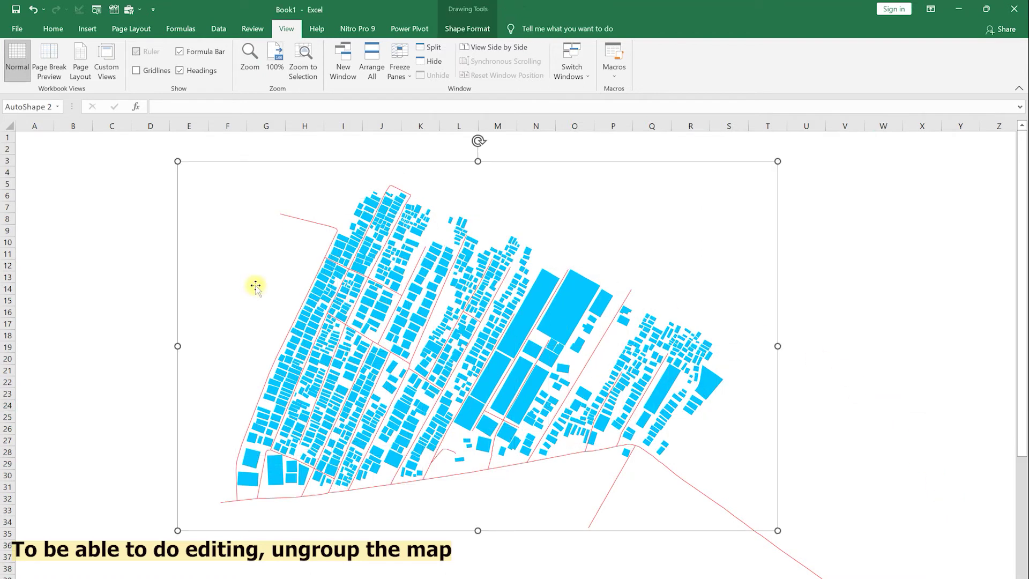
key("Escape")
left_click(277, 275)
left_click(573, 295)
left_click(637, 261)
left_click(569, 292)
left_click(597, 329)
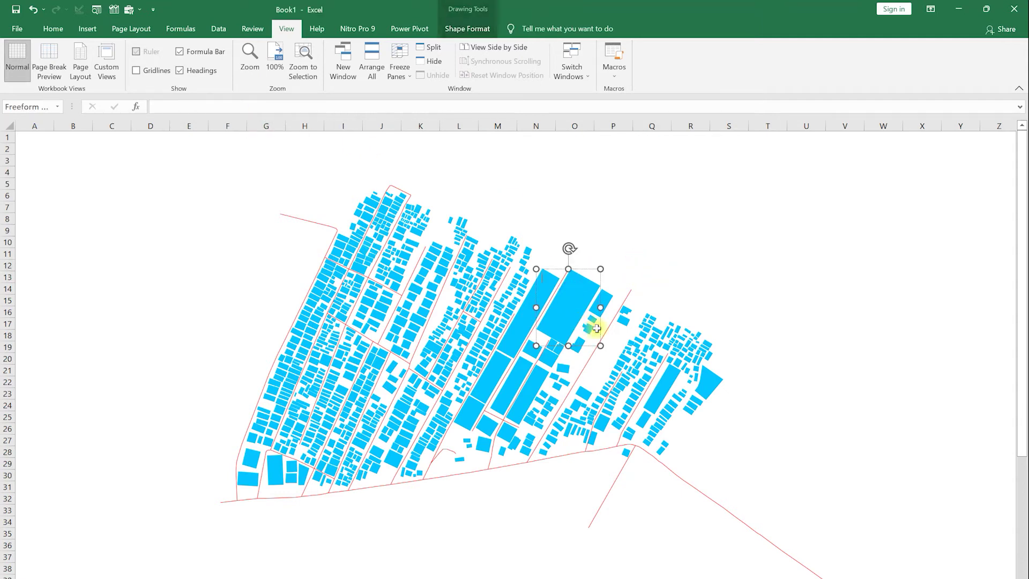
right_click(578, 304)
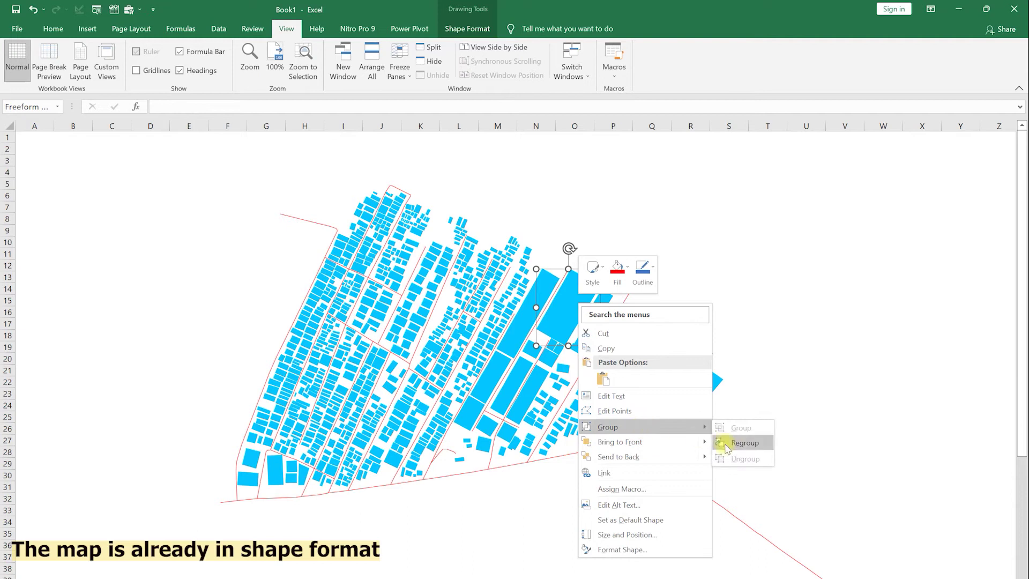
left_click(870, 370)
left_click(53, 29)
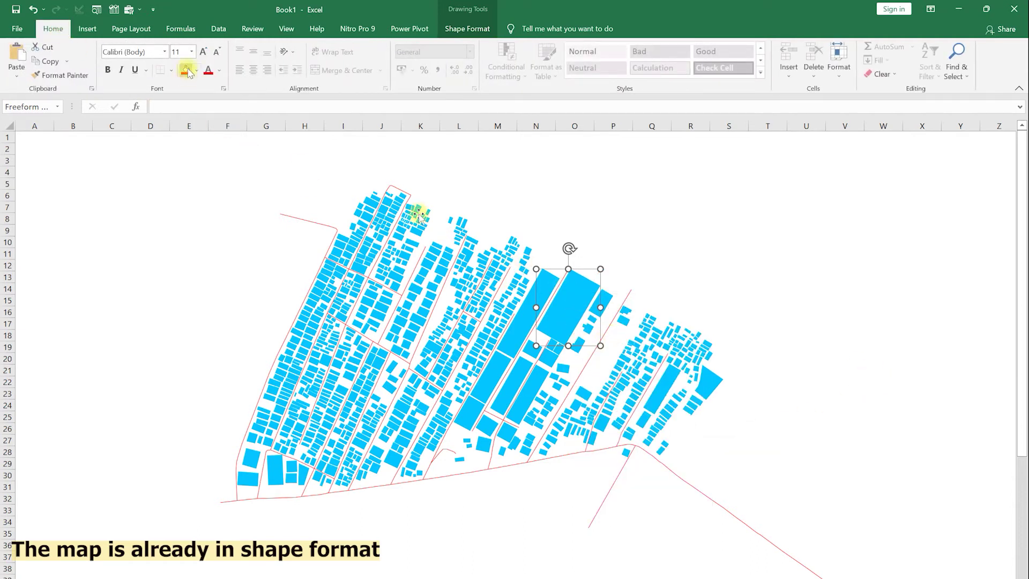
left_click(329, 188)
left_click(300, 217)
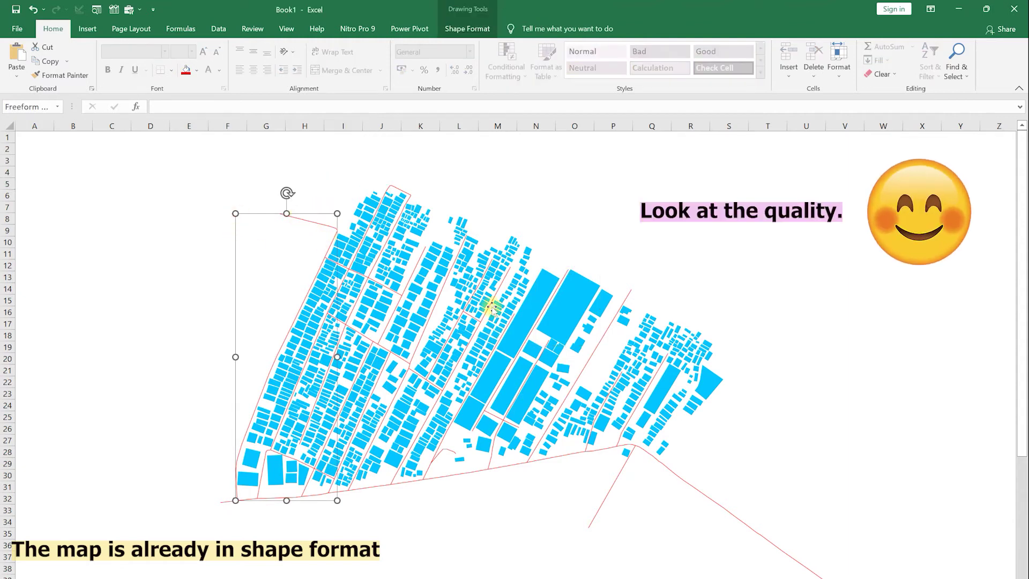
left_click(568, 293)
mouse_move(598, 268)
left_mouse_down()
mouse_move(791, 175)
mouse_move(894, 147)
left_mouse_up()
key("ctrl+z")
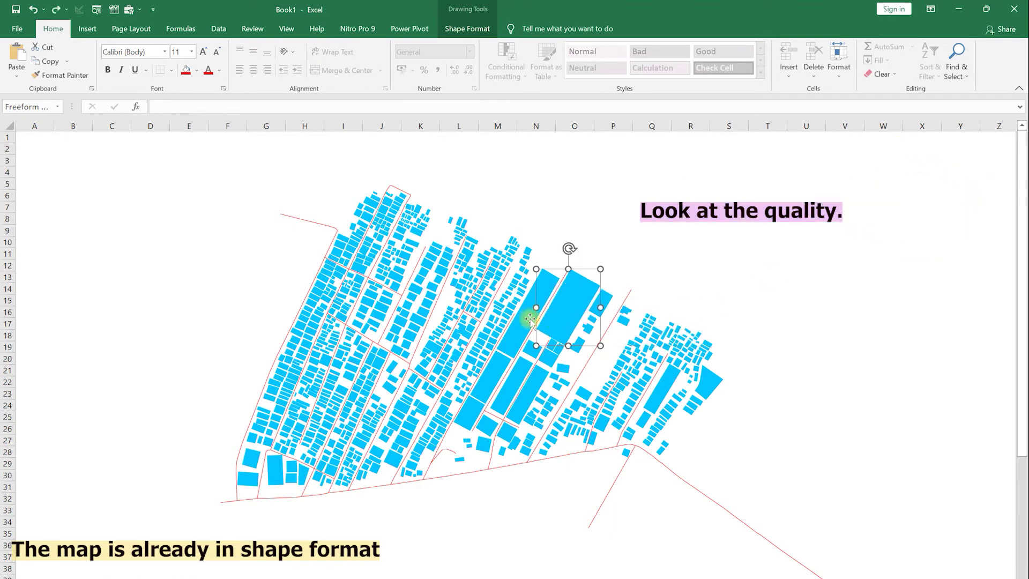
left_click_drag(568, 269, 661, 181)
key("ctrl+z")
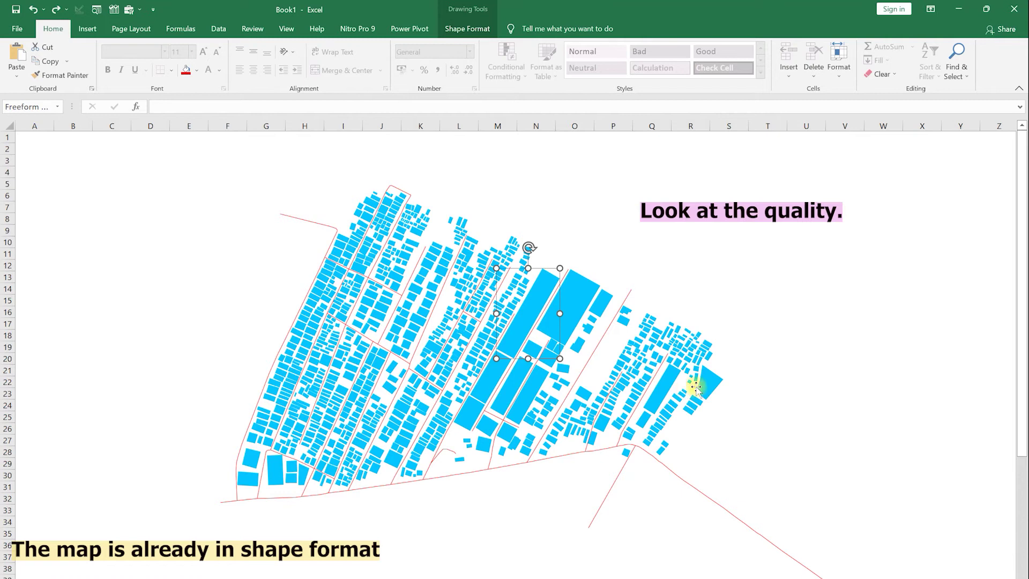
left_click(709, 382)
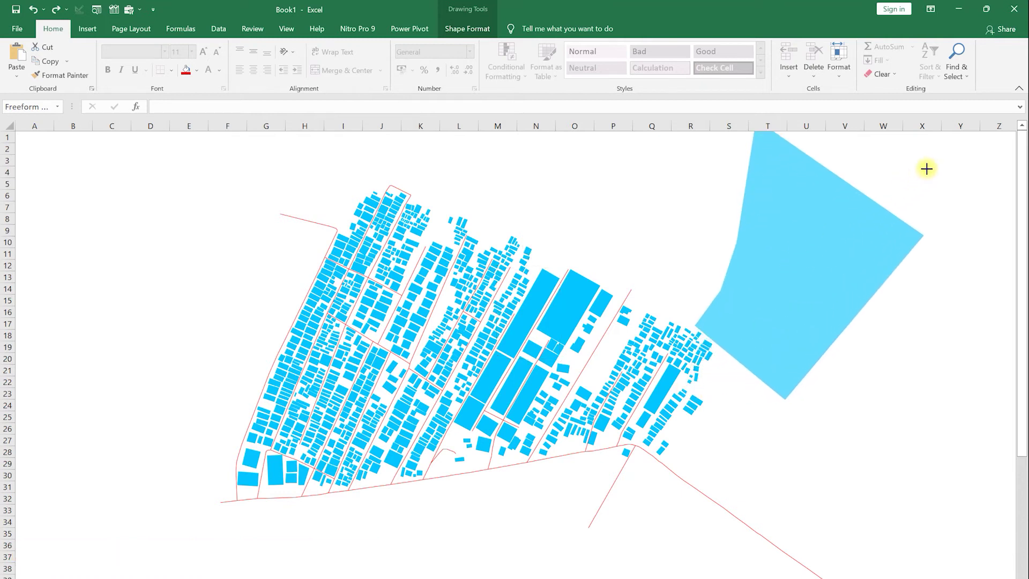
left_click_drag(724, 367, 924, 133)
key("ctrl+z")
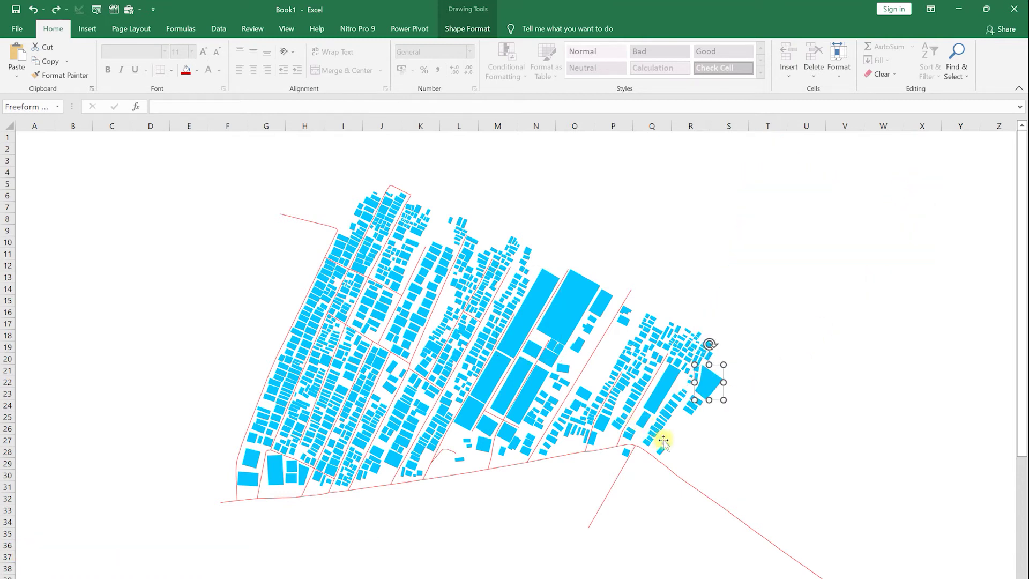
left_click(663, 440)
left_click_drag(667, 442, 984, 139)
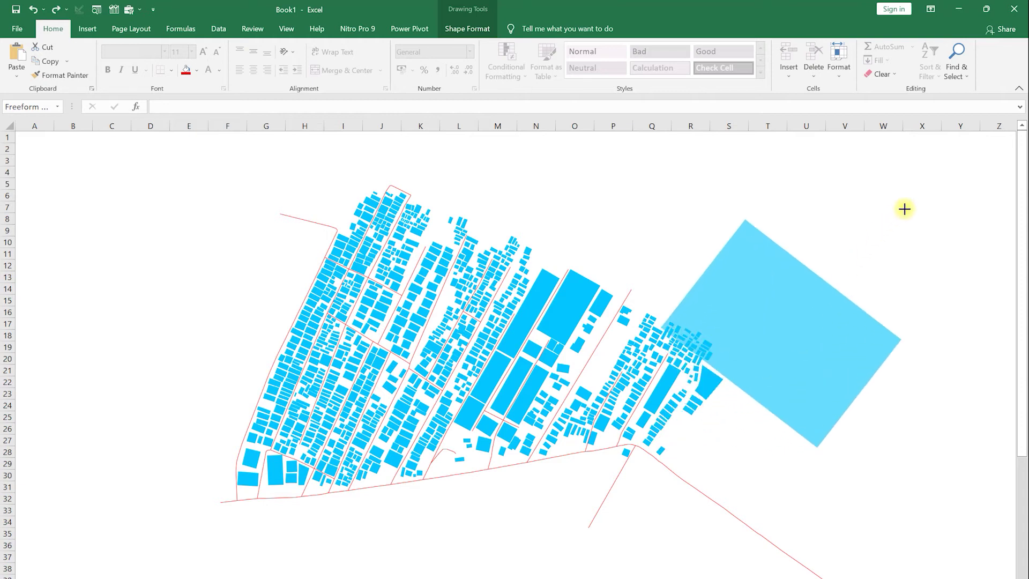
key("ctrl+z")
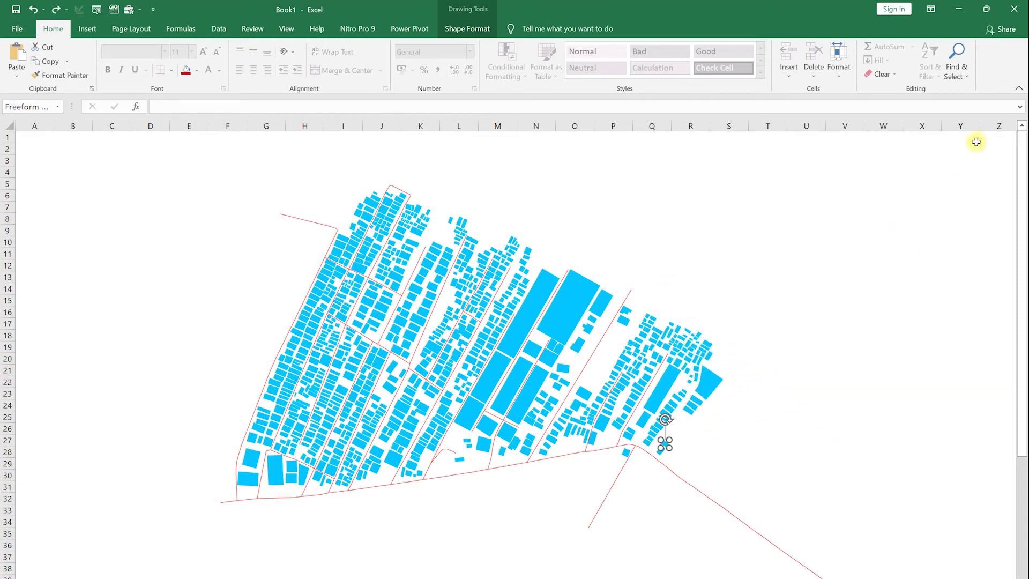
left_click(249, 479)
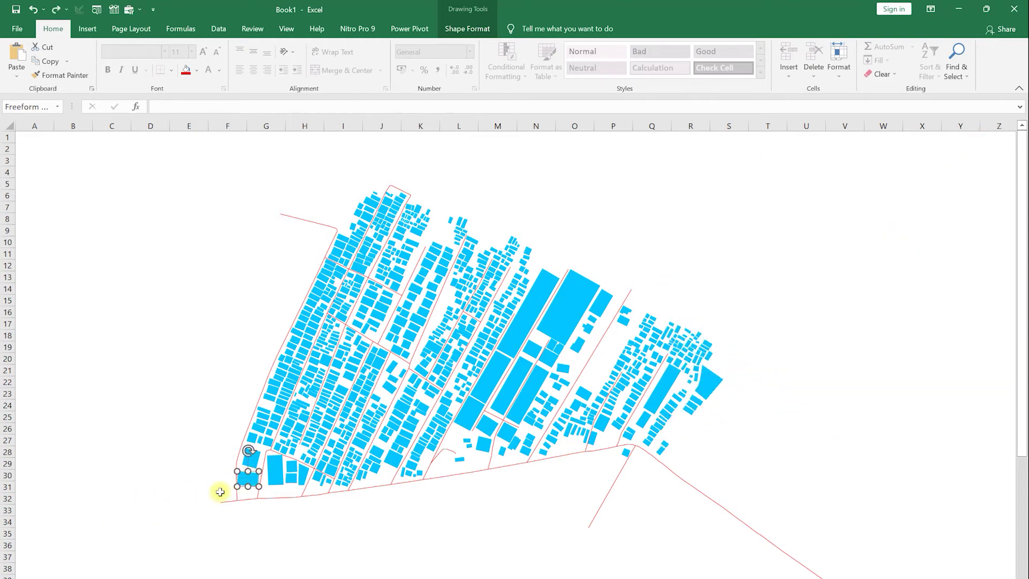
left_click_drag(259, 471, 682, 150)
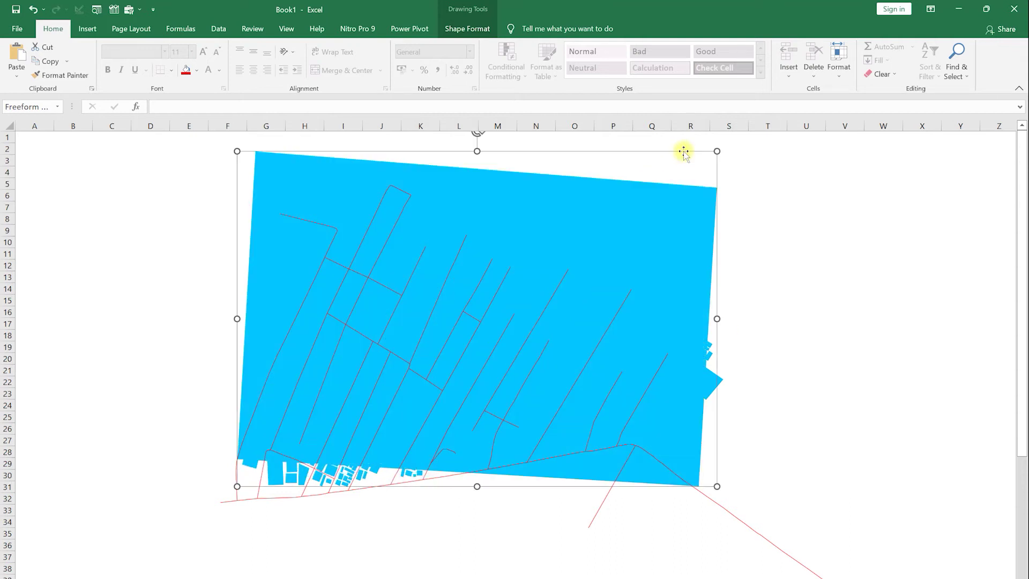
key("ctrl+z")
left_click(271, 401)
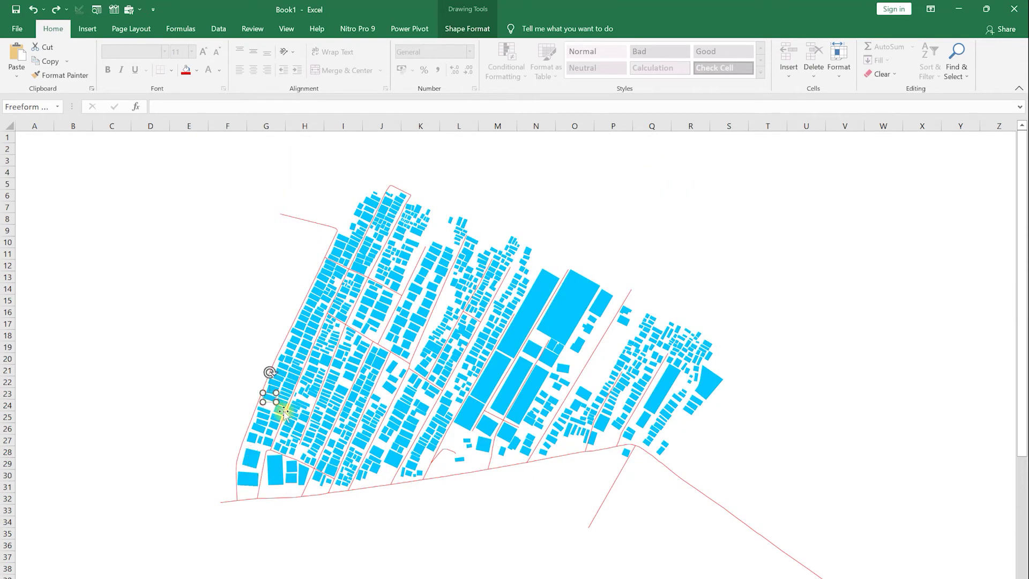
left_click(296, 400)
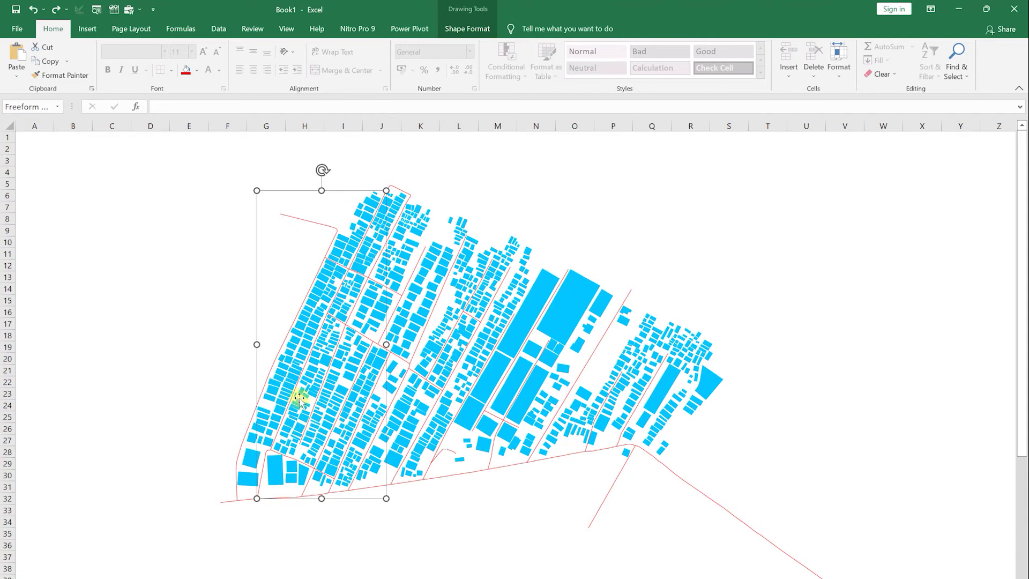
key("Escape")
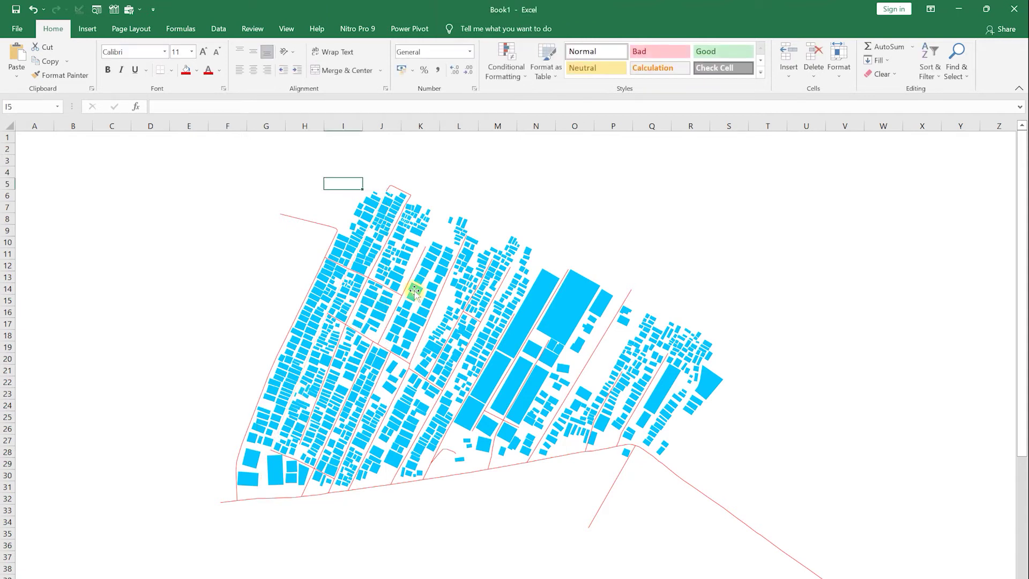
left_click(416, 292)
left_click(336, 378)
key("Tab")
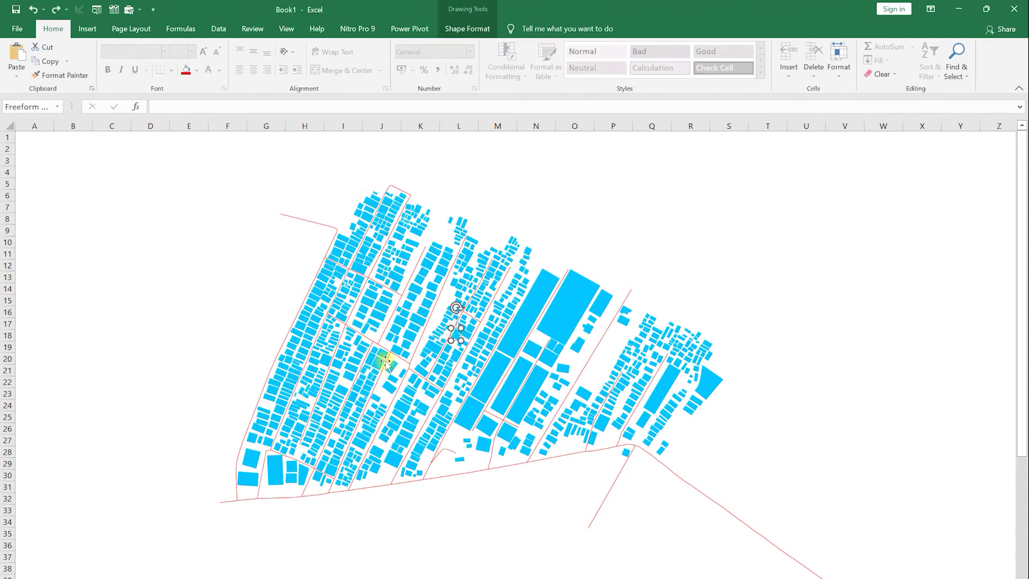
left_click(298, 394)
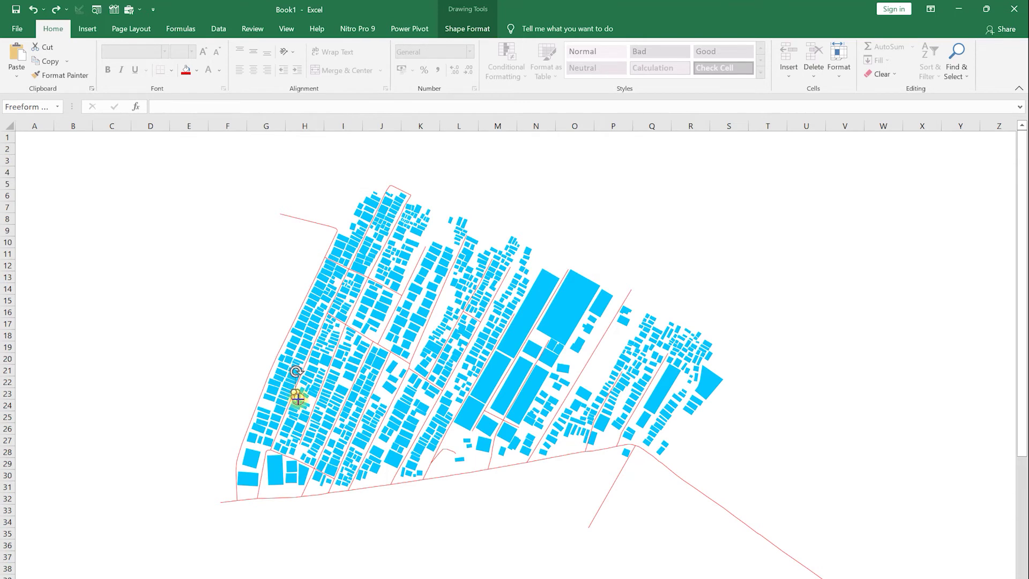
left_click_drag(298, 398, 929, 189)
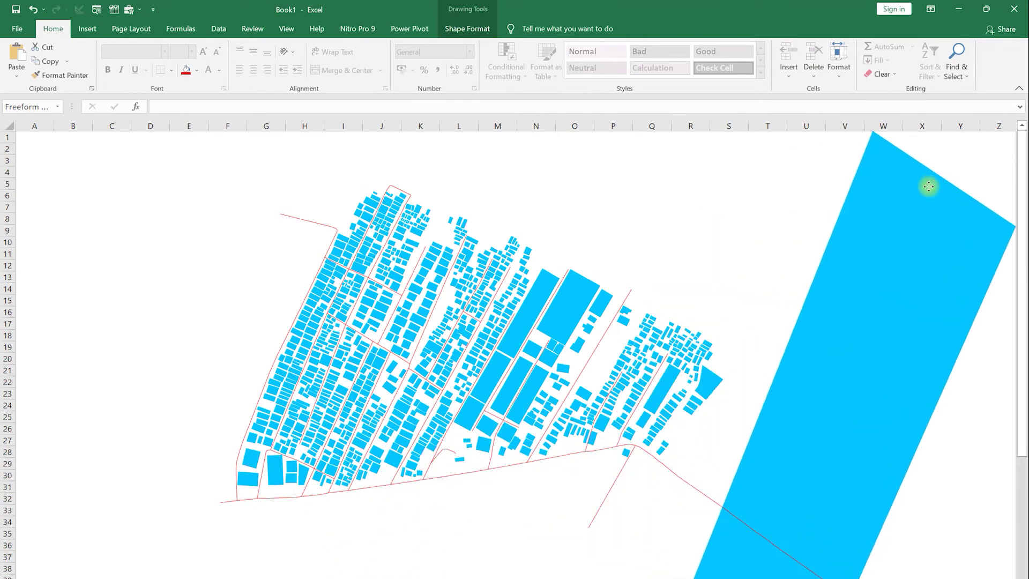
key("ctrl+z")
key("ctrl+z")
left_click(867, 347)
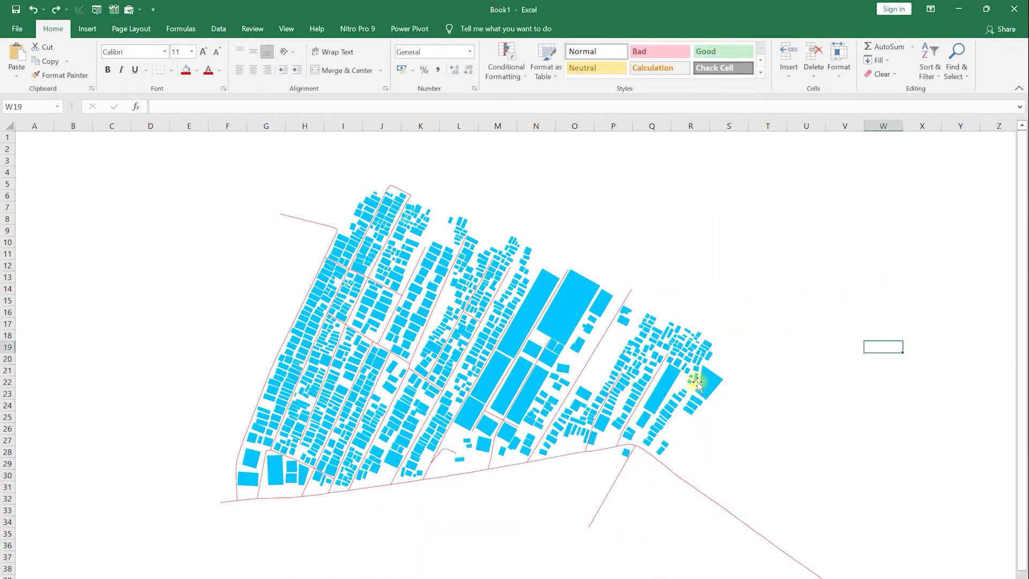
left_click(480, 454)
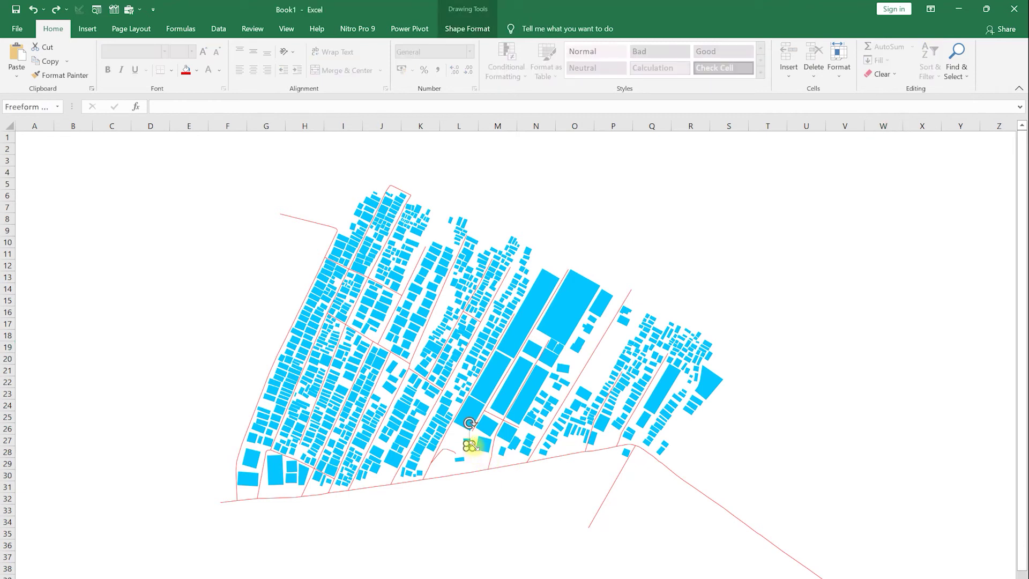
left_click_drag(471, 444, 926, 110)
key("ctrl+z")
left_click_drag(464, 432, 455, 426)
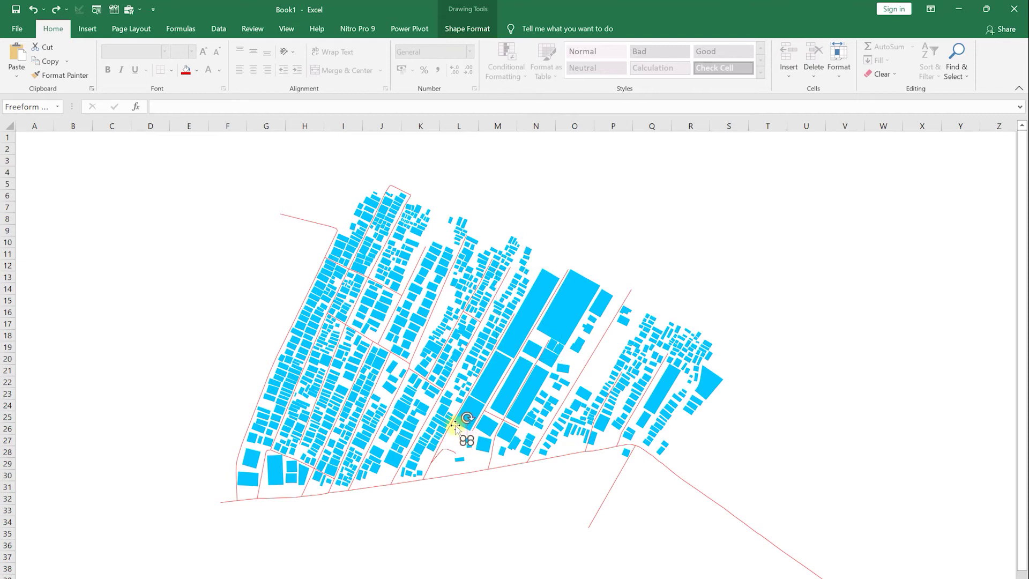
Fill a small building green and the large top-centre building orange.
left_click(197, 70)
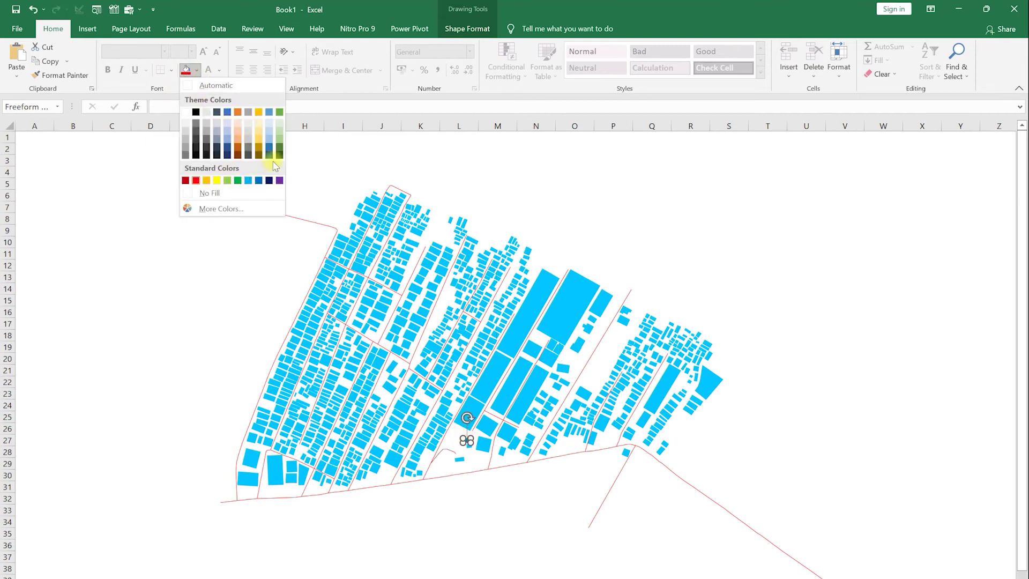
left_click(279, 142)
left_click(500, 487)
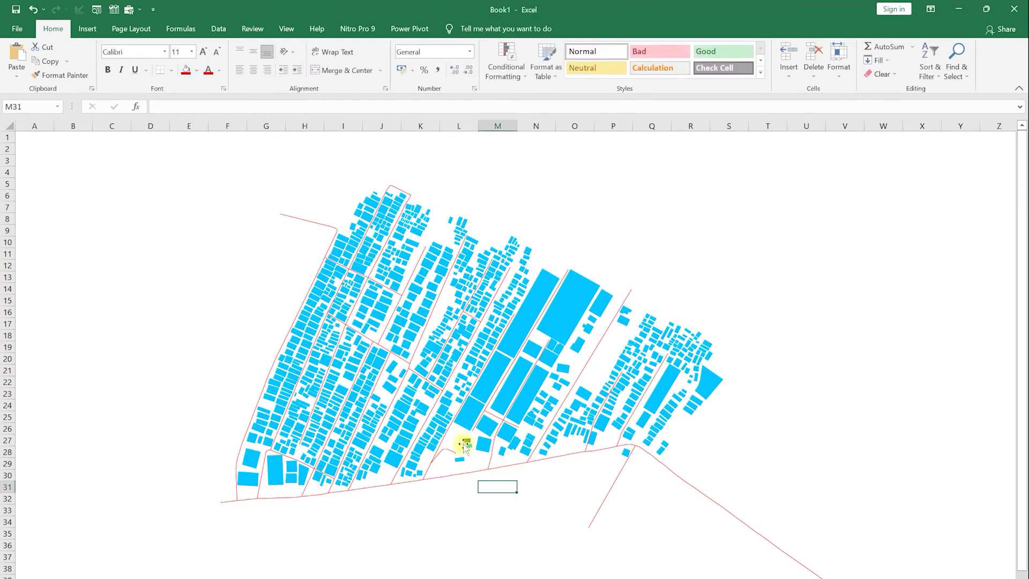
left_click(465, 444)
left_click_drag(468, 440, 630, 294)
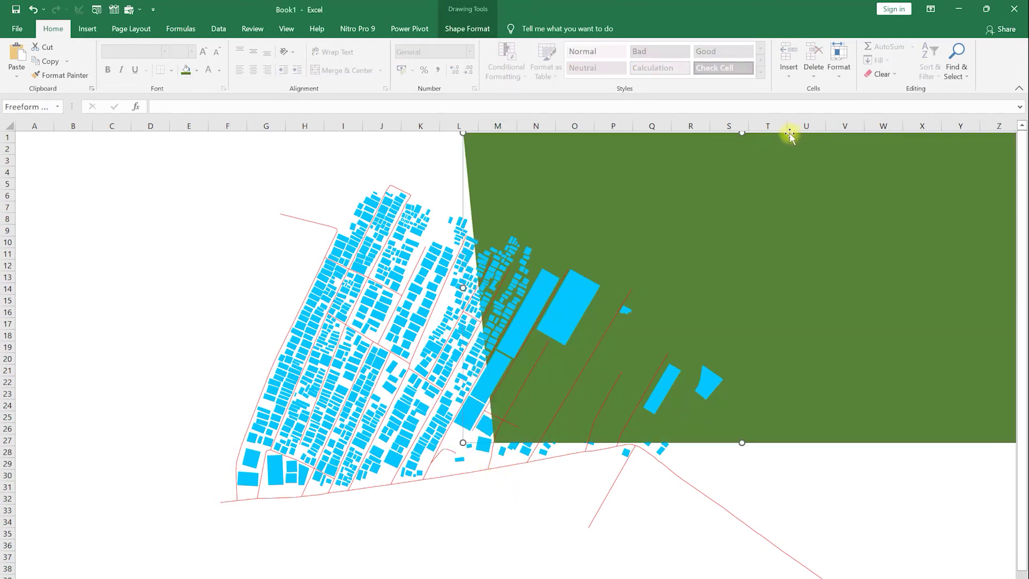
key("Escape")
left_click(570, 290)
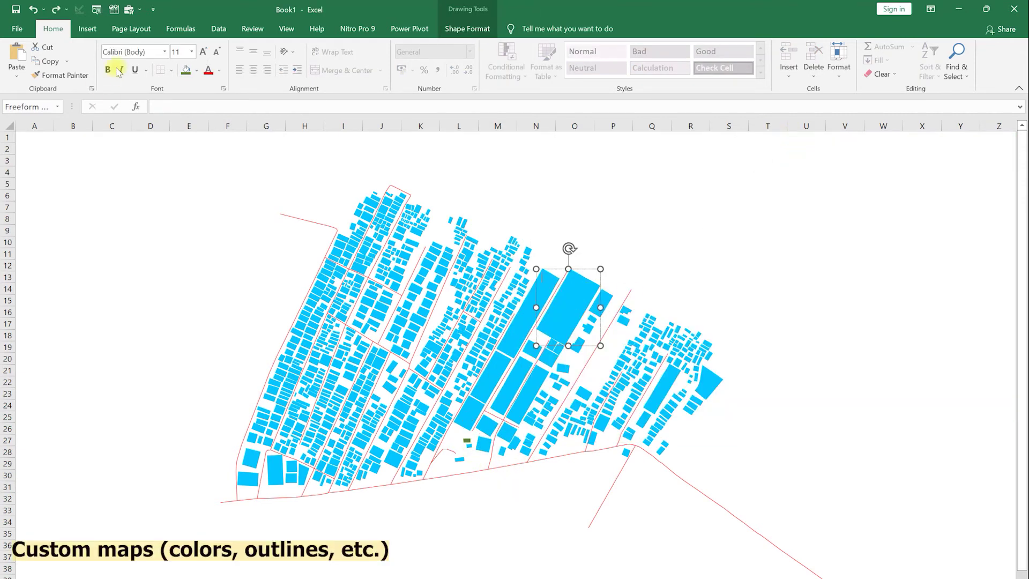
left_click(196, 70)
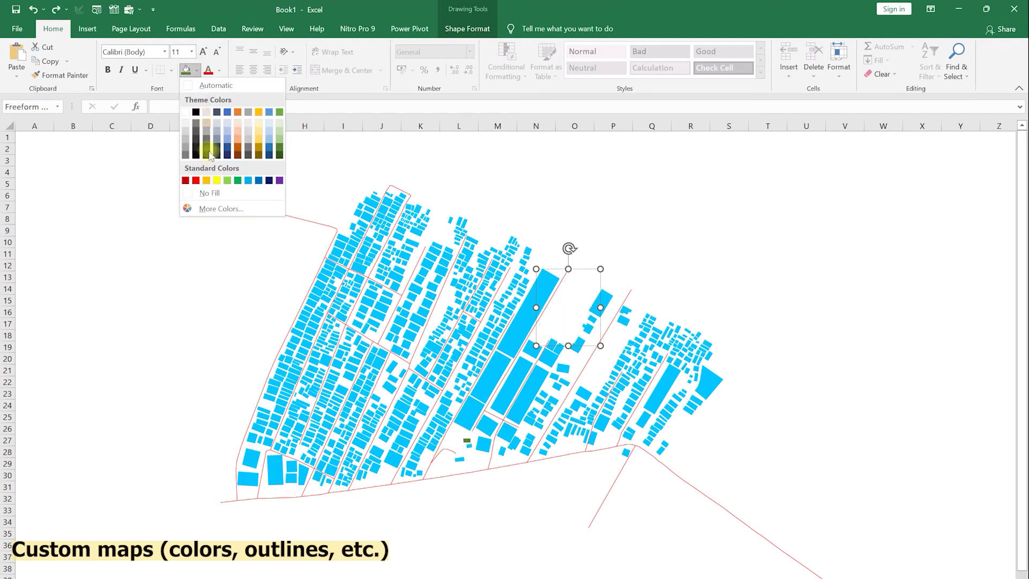
left_click(208, 179)
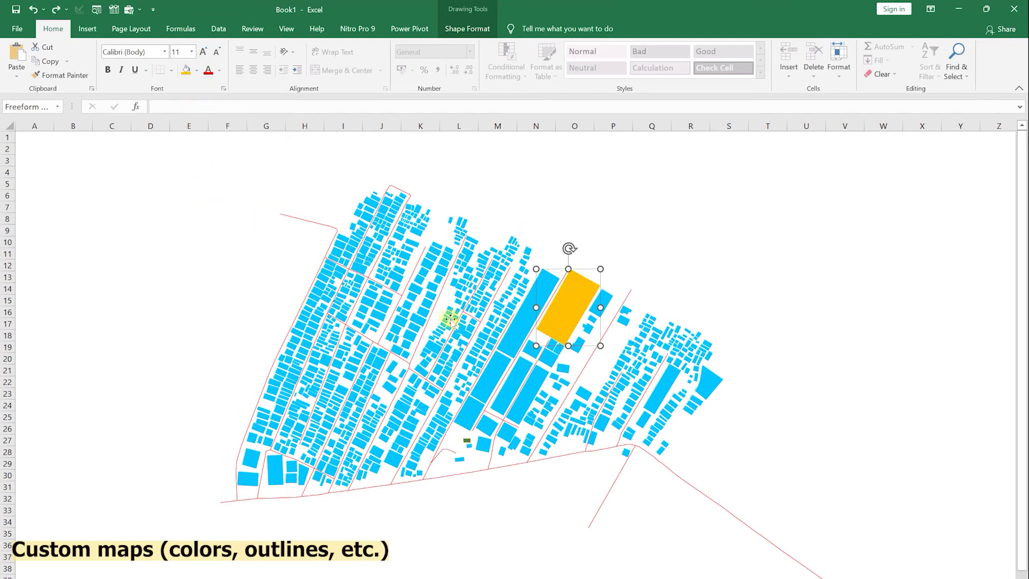
Fill the long building dark grey and the building below-left of it green.
left_click(517, 336)
left_click(197, 70)
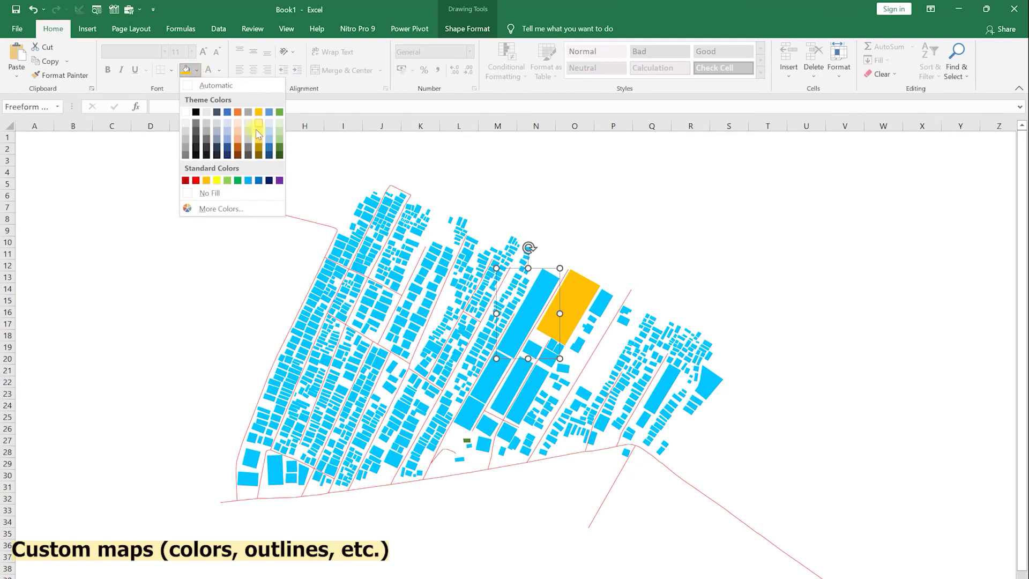
left_click(201, 131)
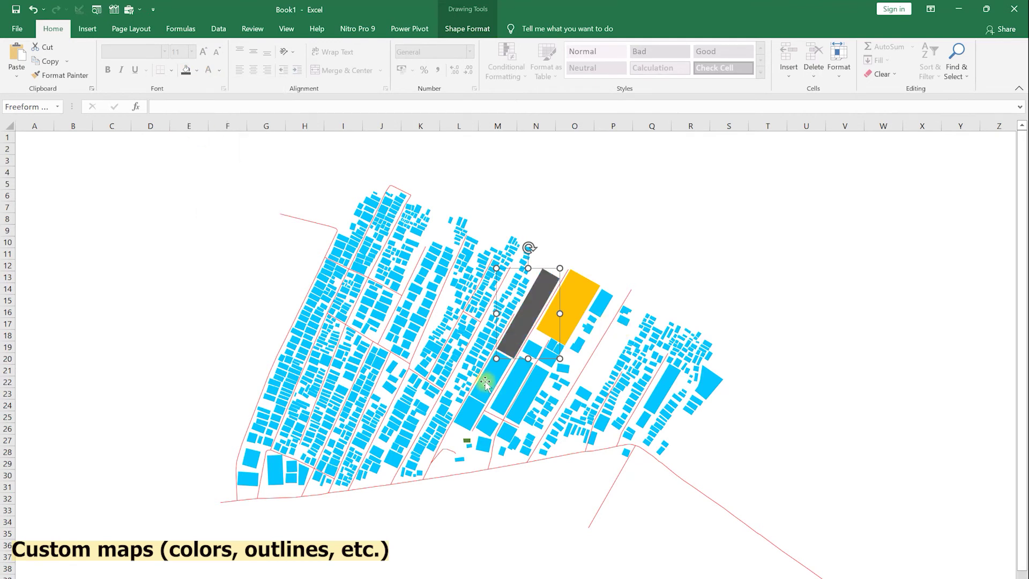
left_click(488, 382)
left_click(197, 70)
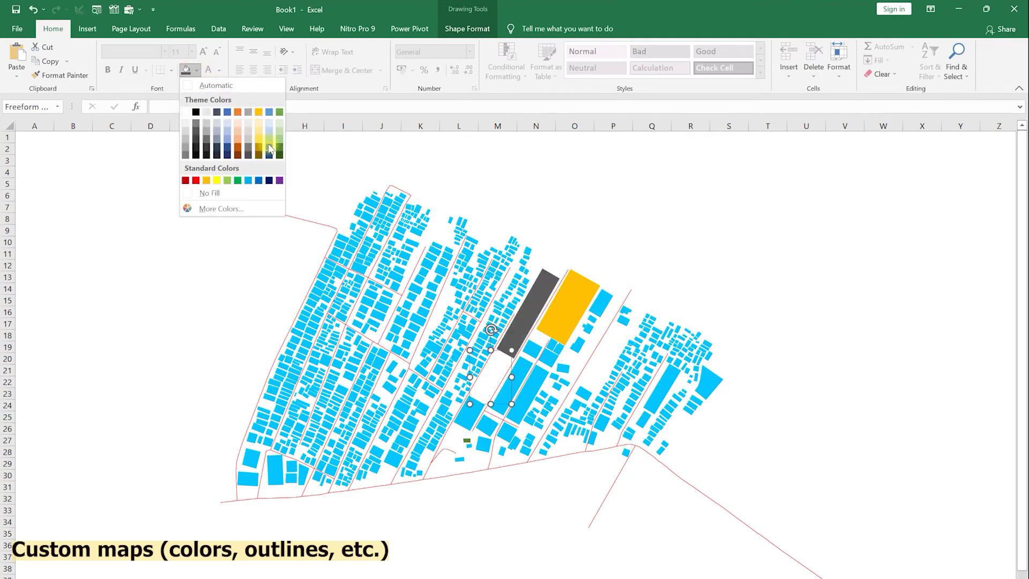
left_click(238, 180)
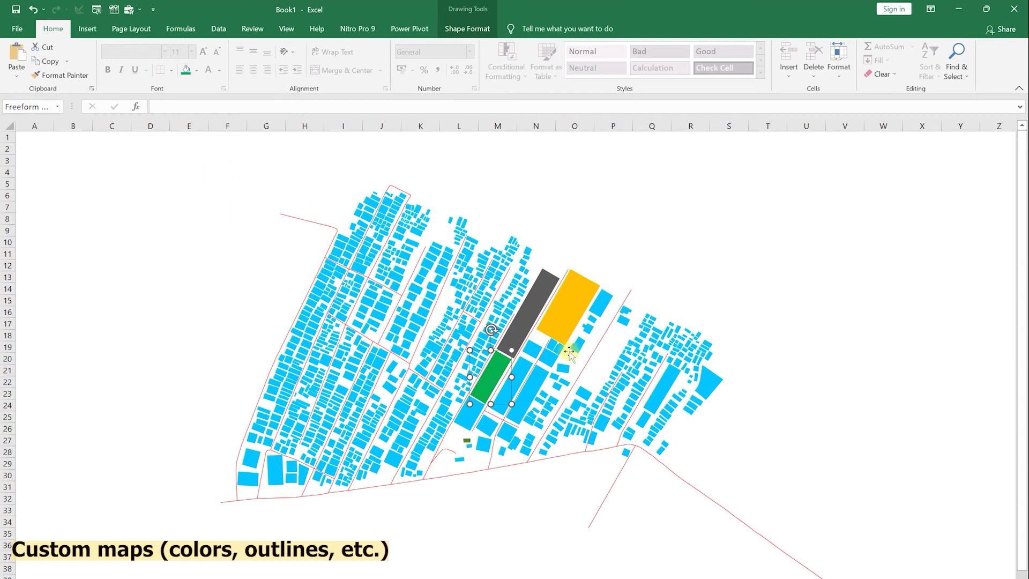
Fill the right-edge building green, undoing an accidental enlargement.
left_click(715, 386)
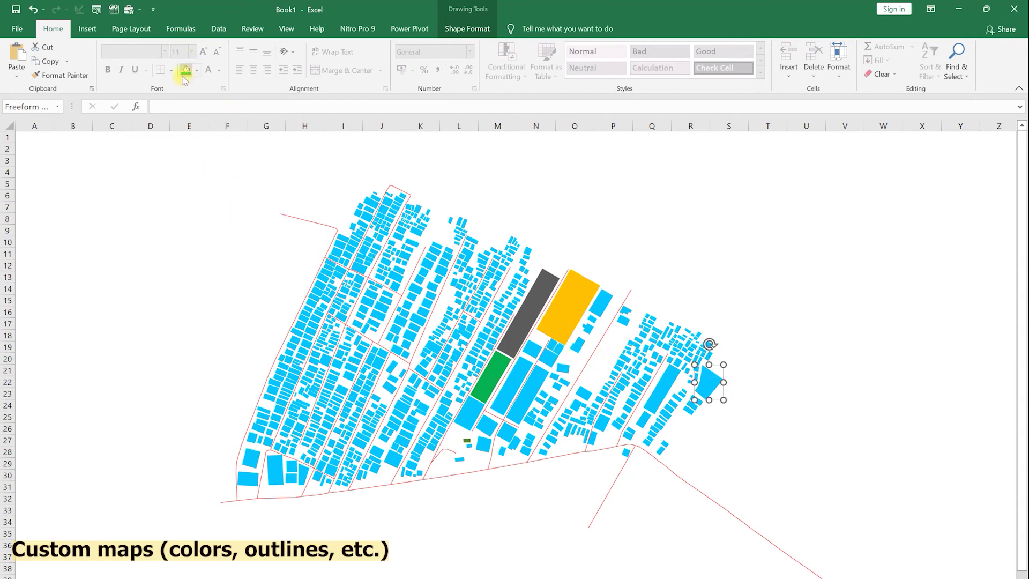
left_click(183, 75)
left_click_drag(723, 365, 937, 188)
left_click_drag(695, 400, 239, 578)
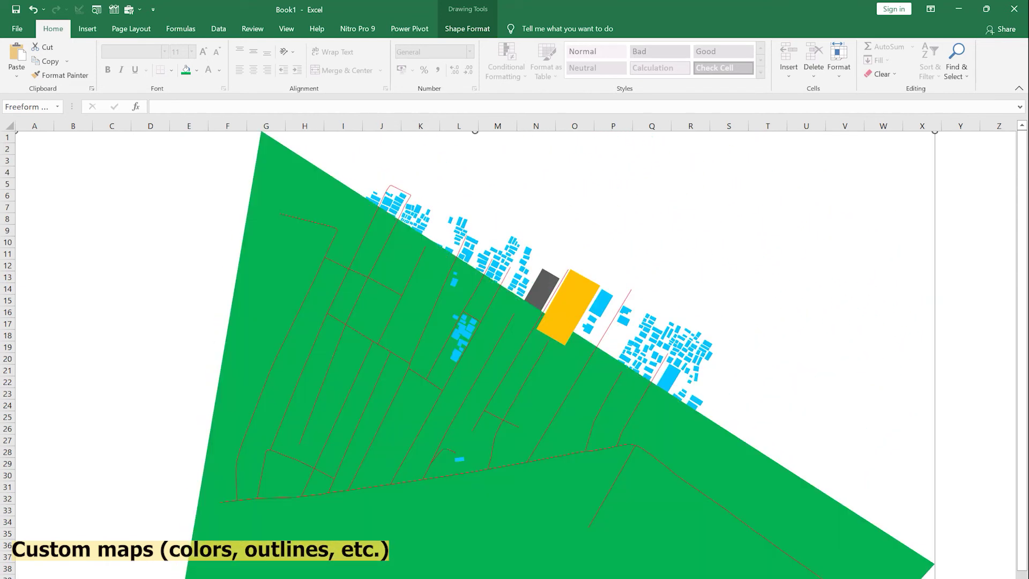
key("ctrl+z")
key("ctrl+z")
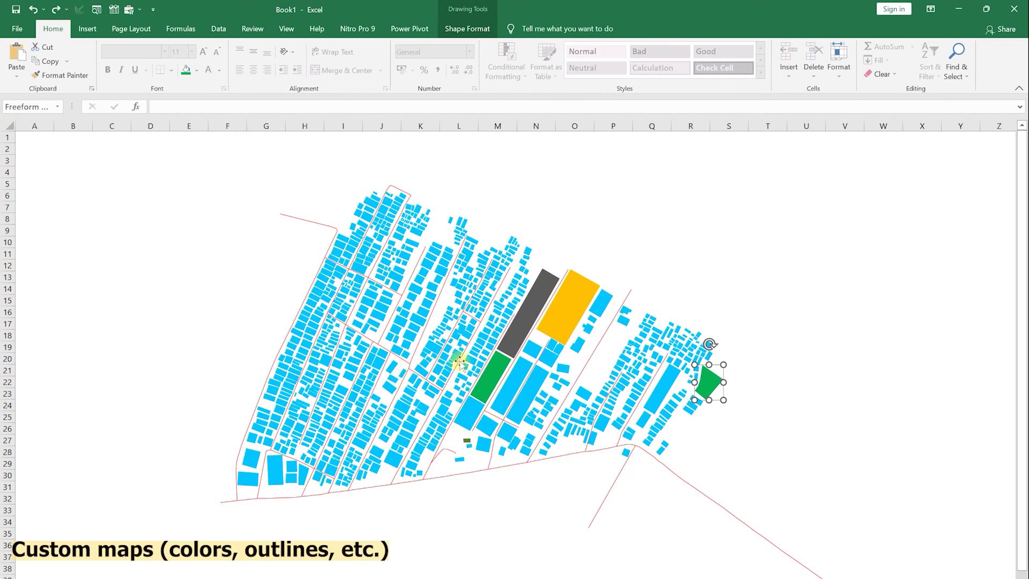
left_click(516, 377)
Fill the long building purple, then undo an accidental purple fill on the road.
left_click(196, 70)
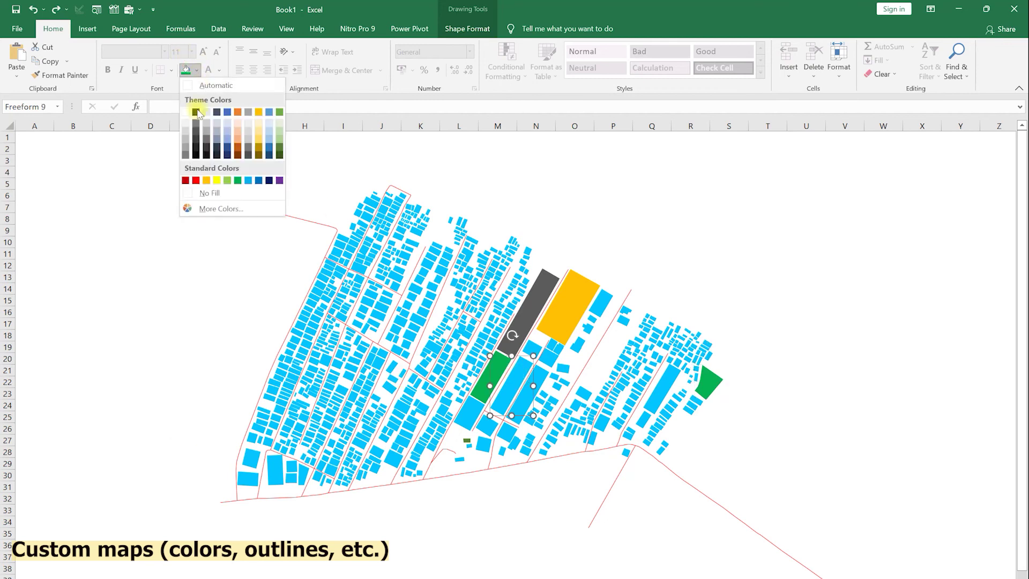
left_click(260, 139)
left_click(197, 70)
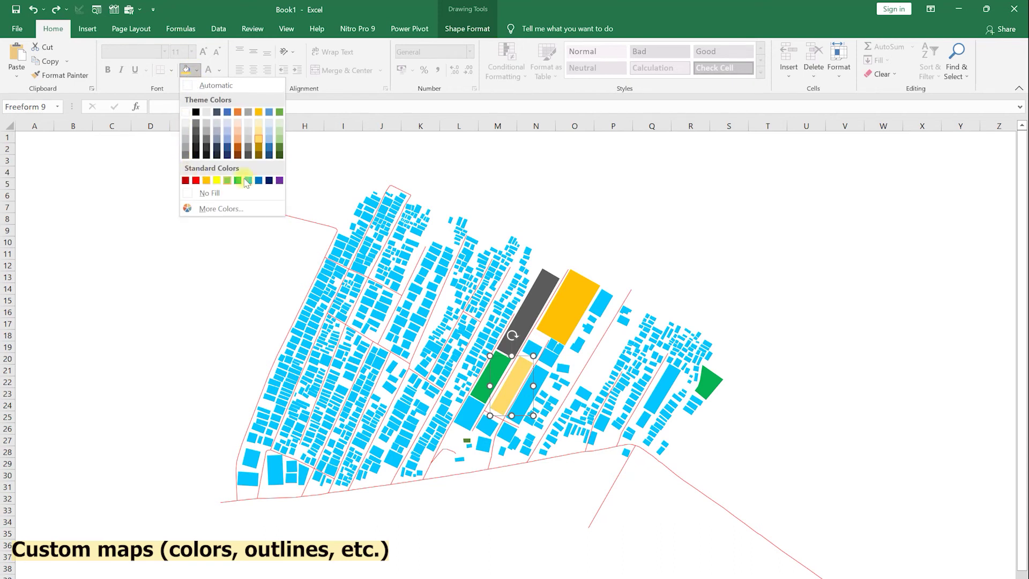
left_click(282, 180)
left_click(418, 319)
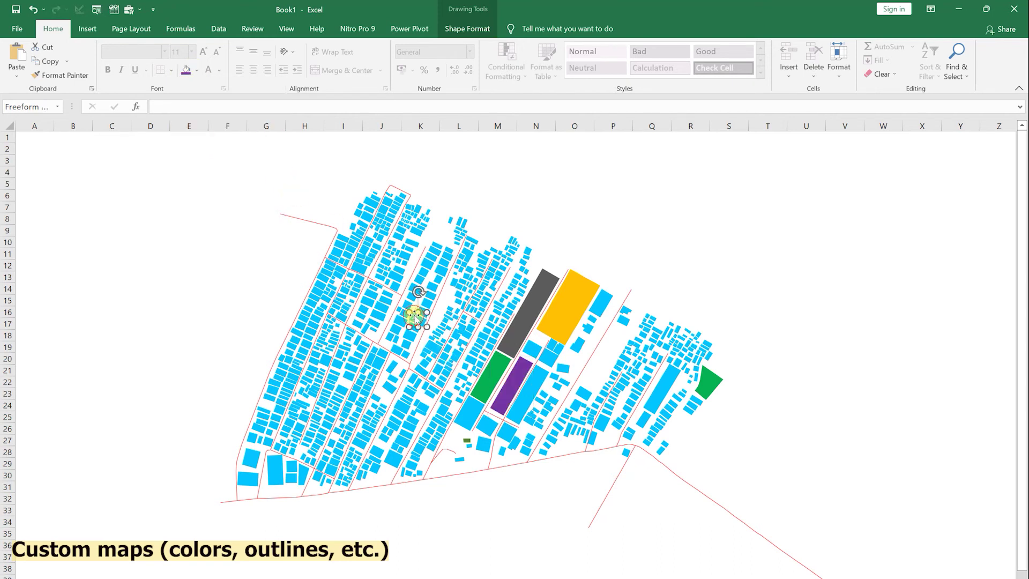
left_click(685, 480)
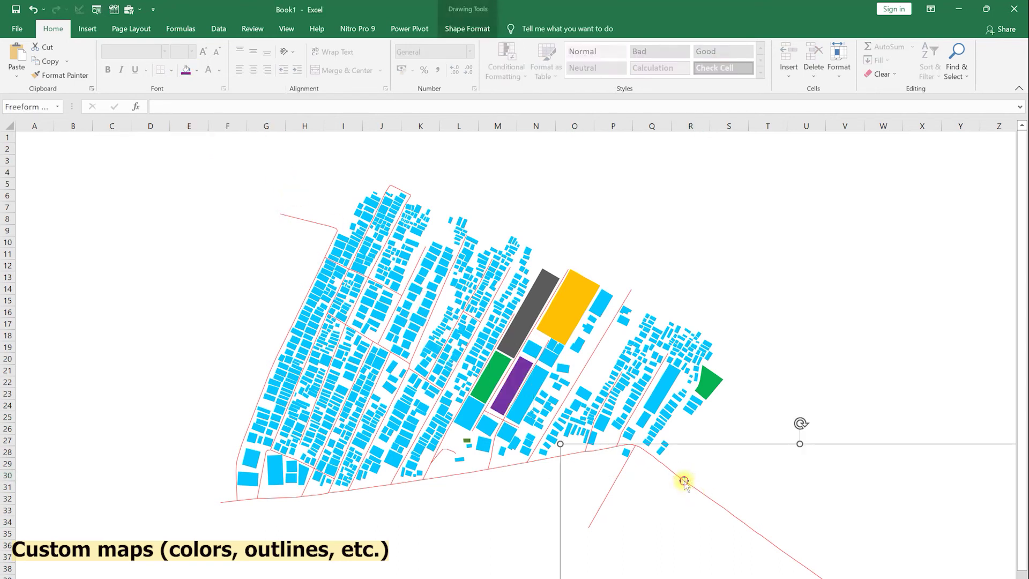
left_click(186, 71)
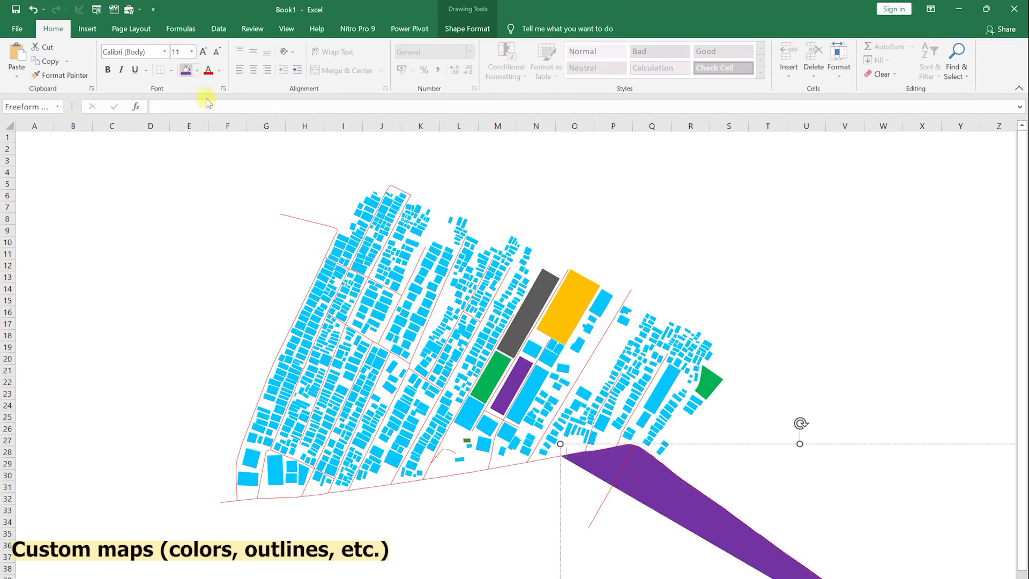
key("ctrl+z")
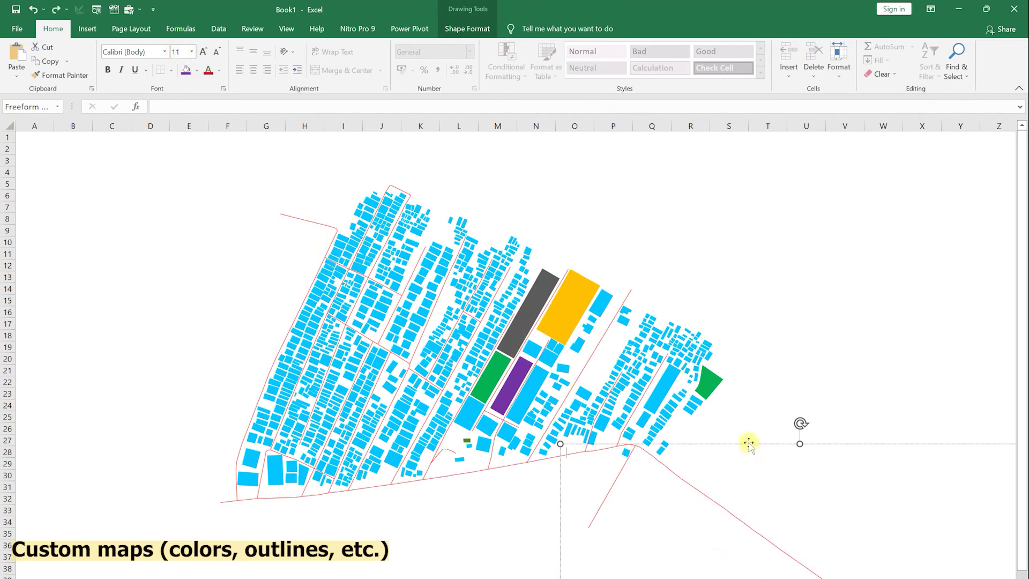
right_click(749, 445)
mouse_move(812, 312)
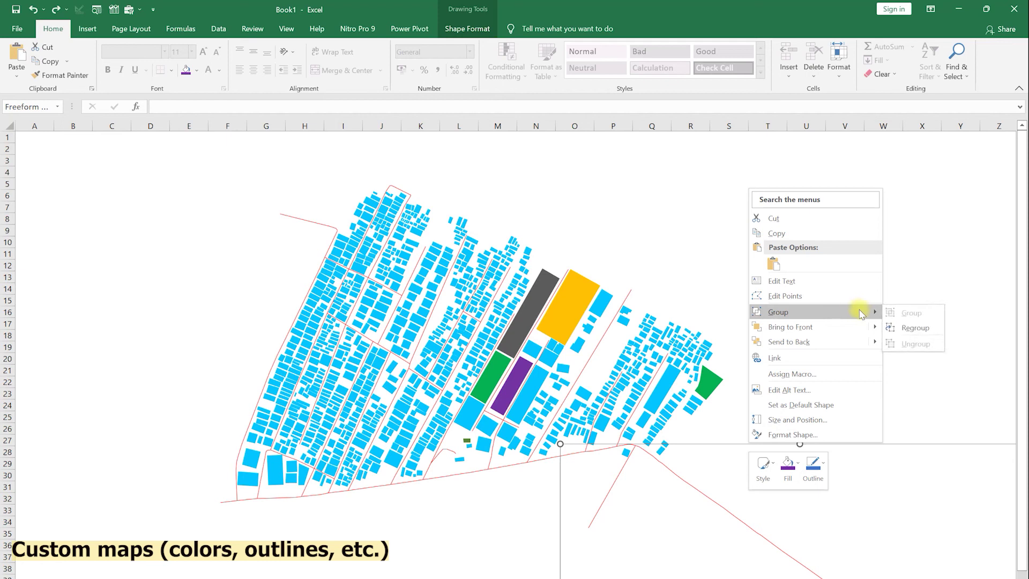
left_click(910, 329)
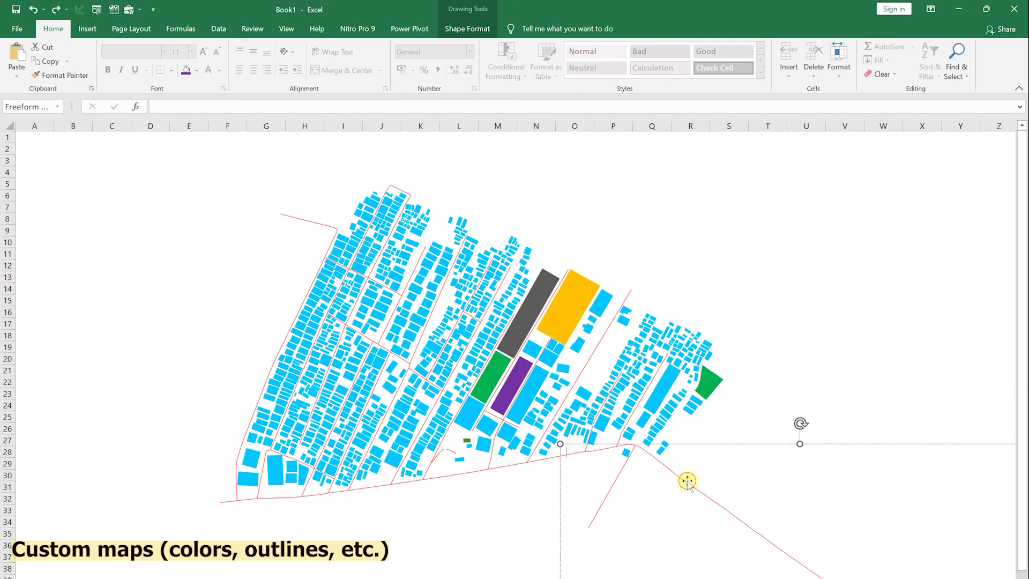
left_click(687, 480)
left_click(301, 220)
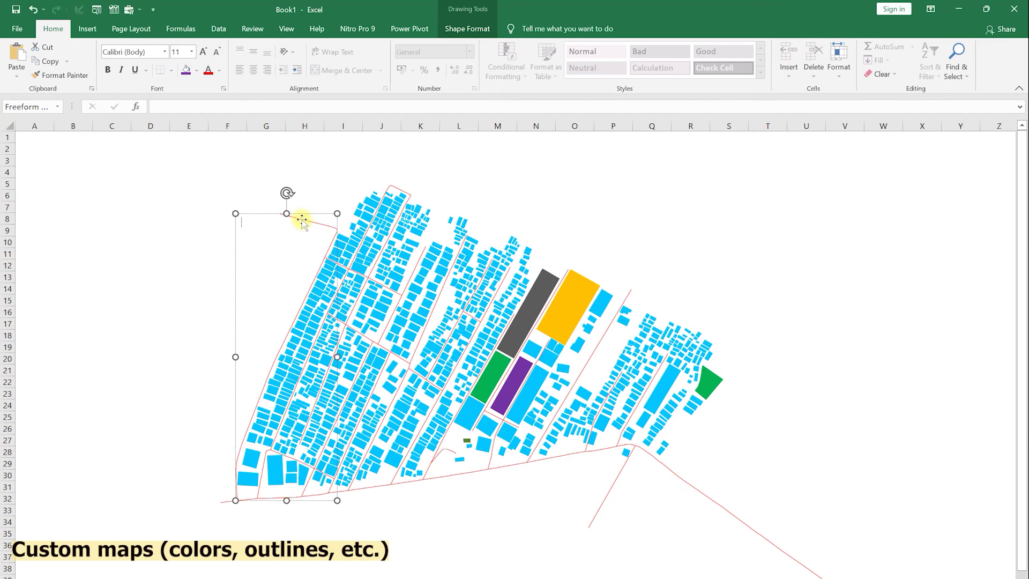
right_click(307, 222)
left_click(182, 306)
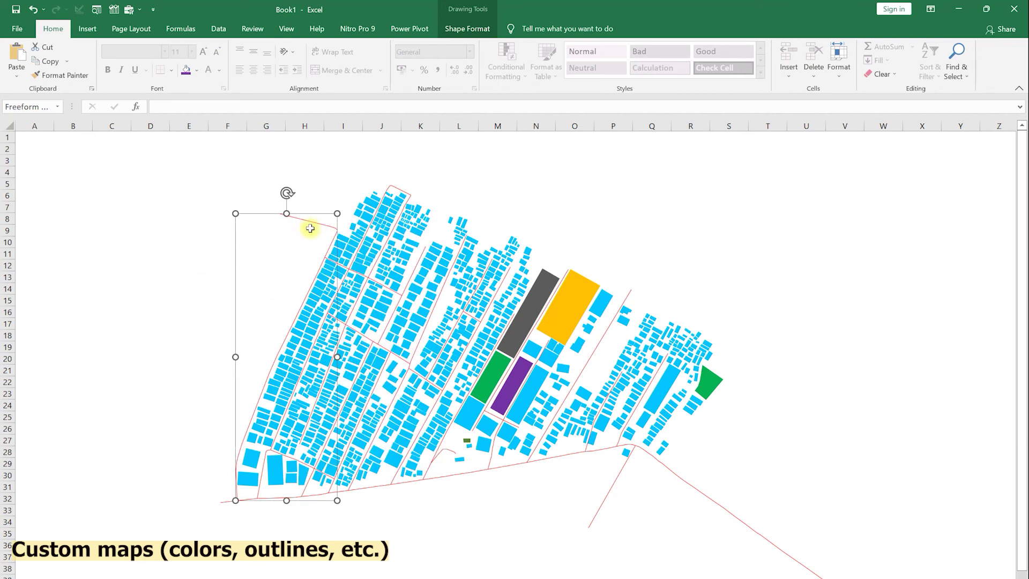
left_click_drag(316, 220, 246, 214)
key("ctrl+z")
left_click(327, 226)
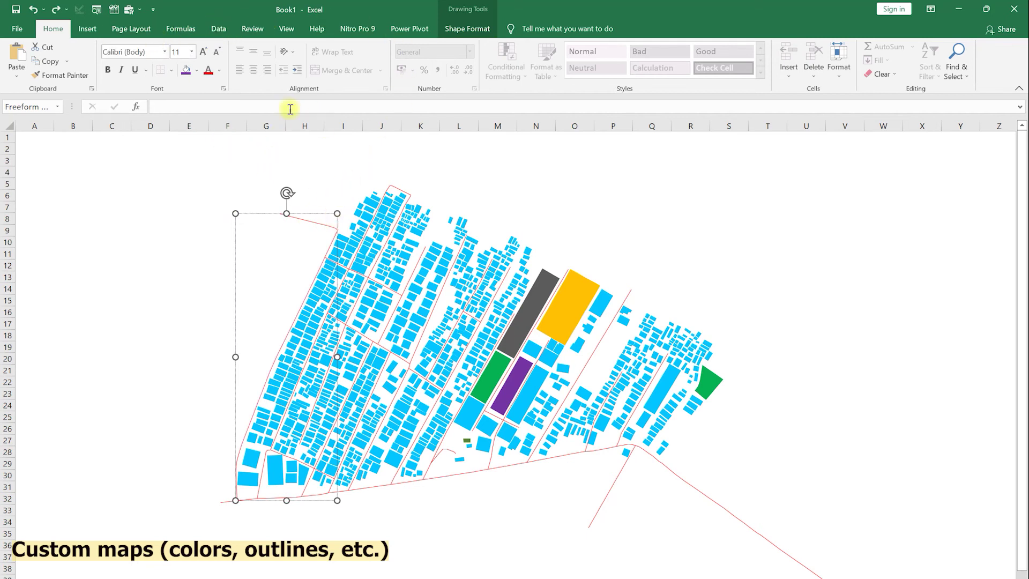
left_click(467, 28)
left_click(439, 60)
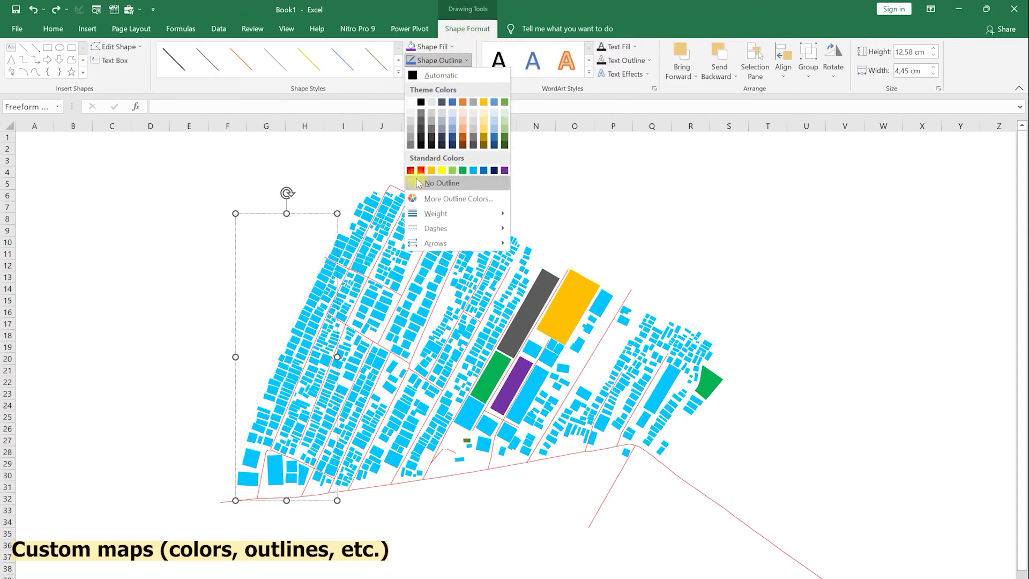
mouse_move(454, 213)
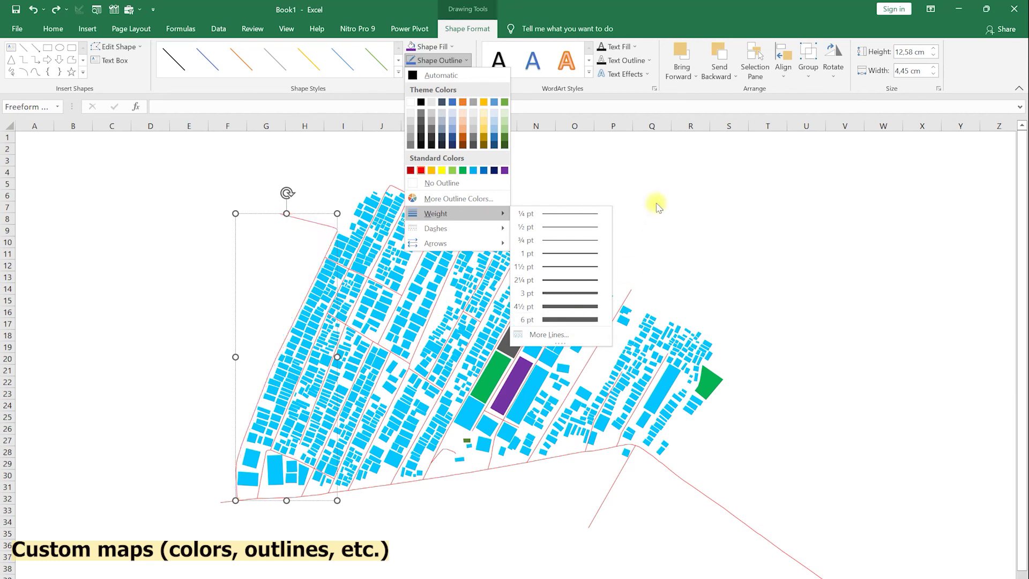
left_click(655, 203)
left_click(795, 359)
left_click(669, 468)
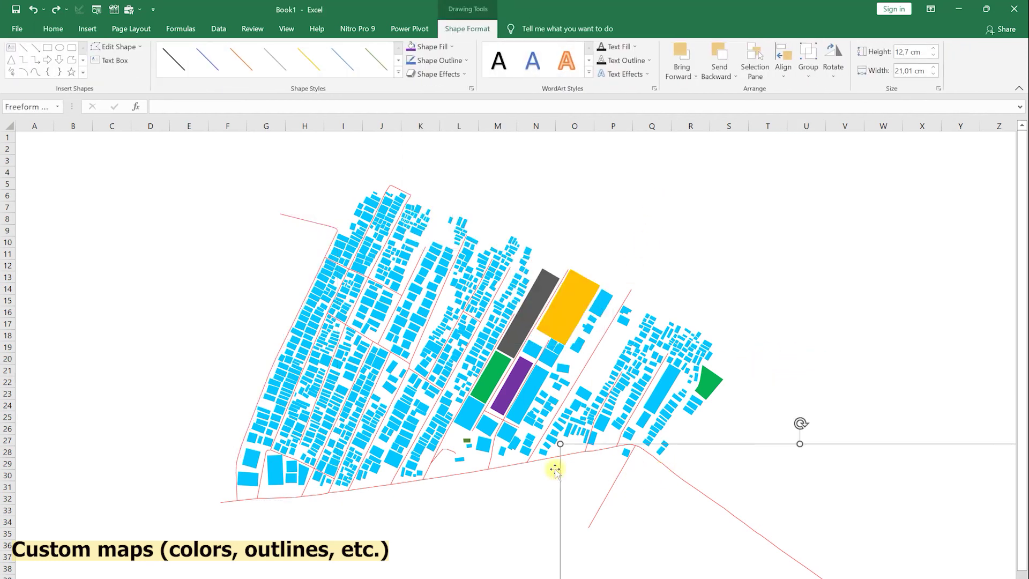
Give both main road lines a 3 pt Dark Red outline.
left_click(526, 466, "shift")
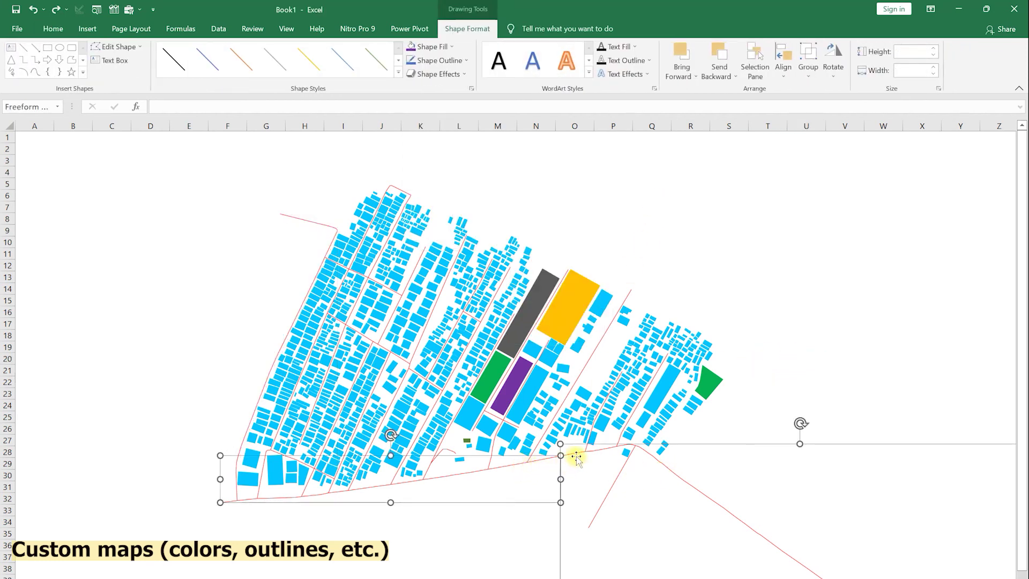
left_click(437, 61)
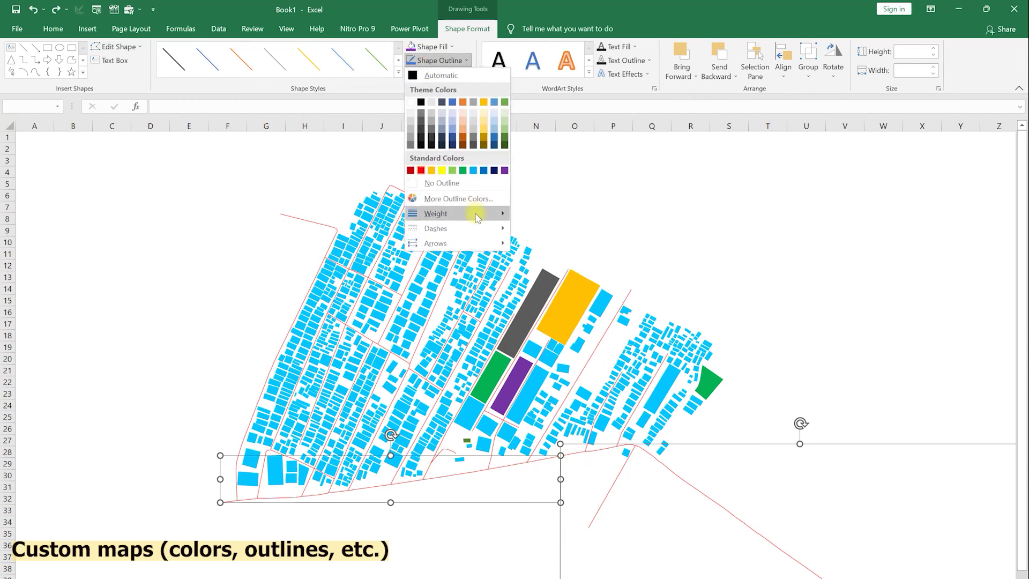
mouse_move(438, 213)
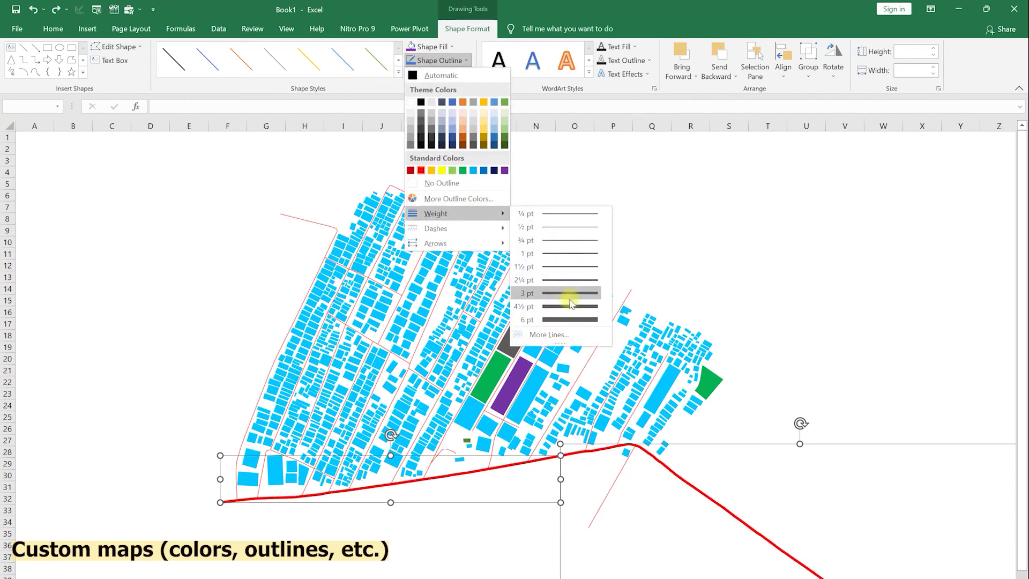
left_click(571, 294)
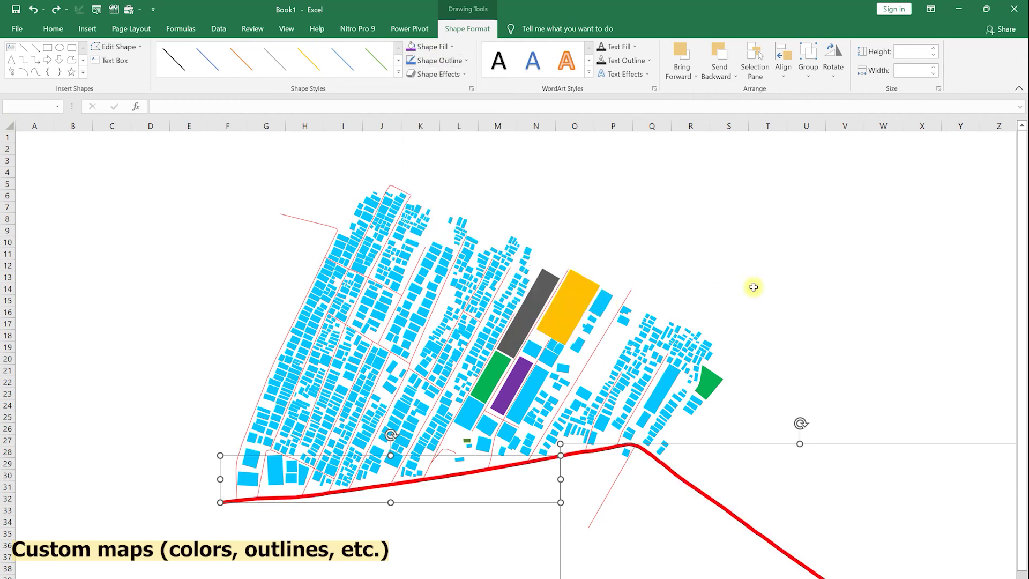
left_click(445, 61)
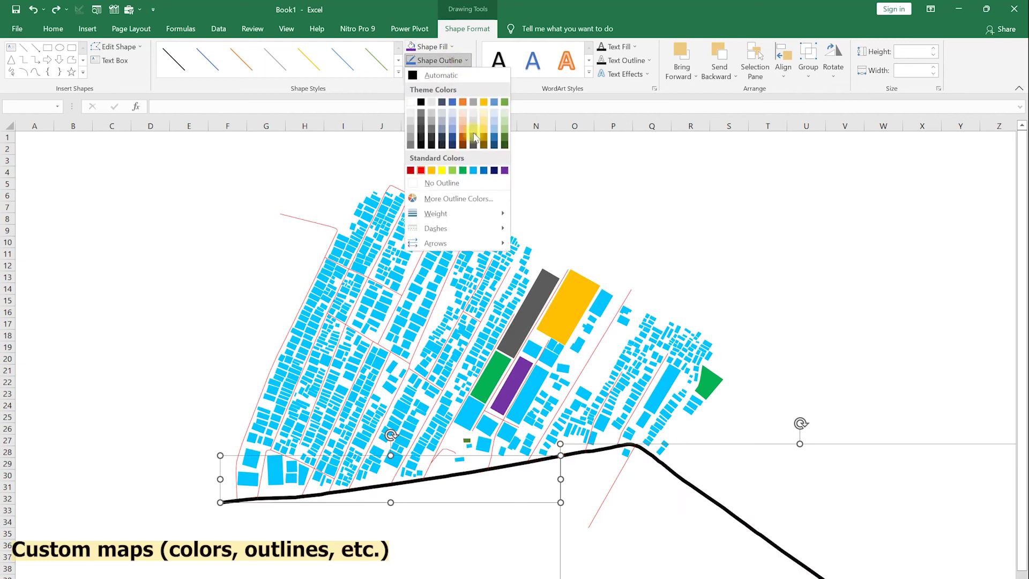
left_click(412, 170)
left_click(693, 252)
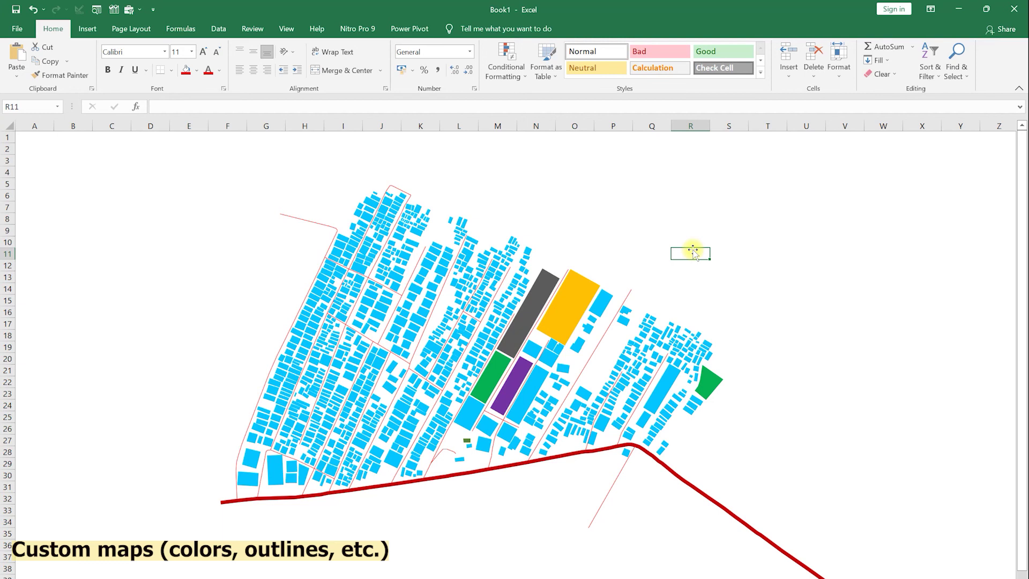
Fill the small building near row 19 with yellow.
left_click(310, 343)
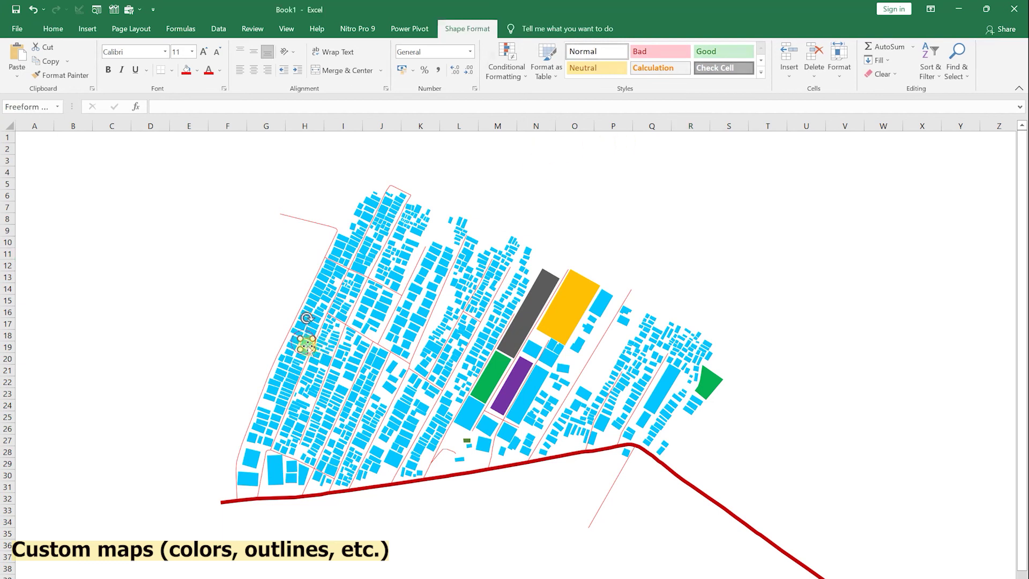
left_click(428, 47)
left_click(452, 47)
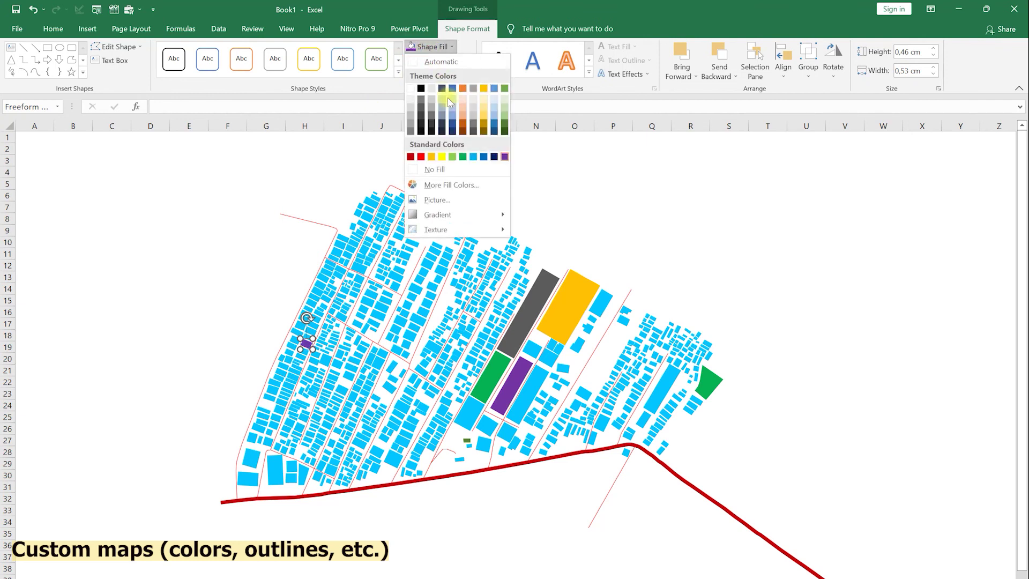
left_click(443, 157)
Fill two more small buildings, one near the top and one near row 13, with orange.
left_click(381, 215)
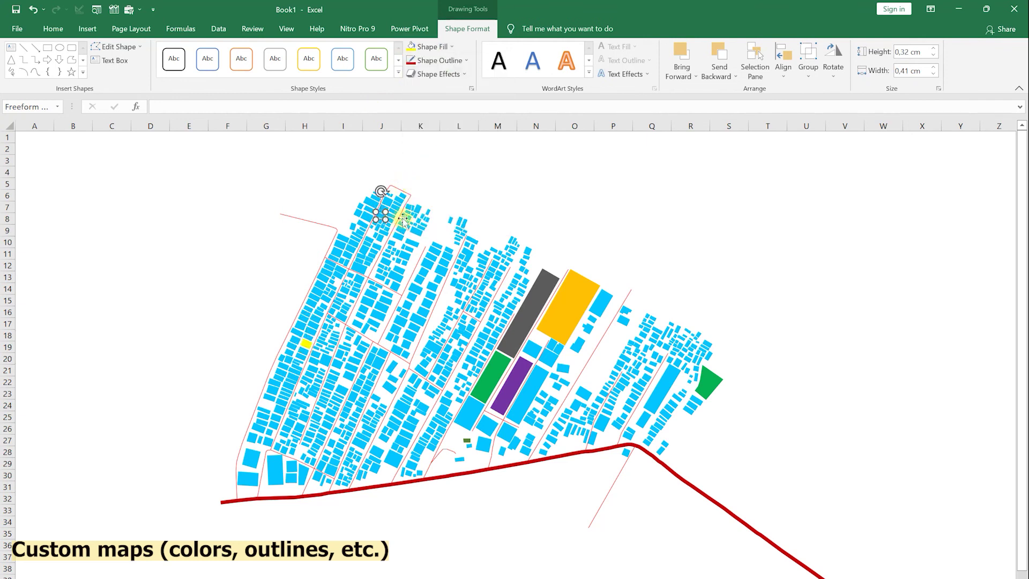
left_click(452, 46)
left_click(463, 88)
left_click(537, 160)
left_click(423, 272)
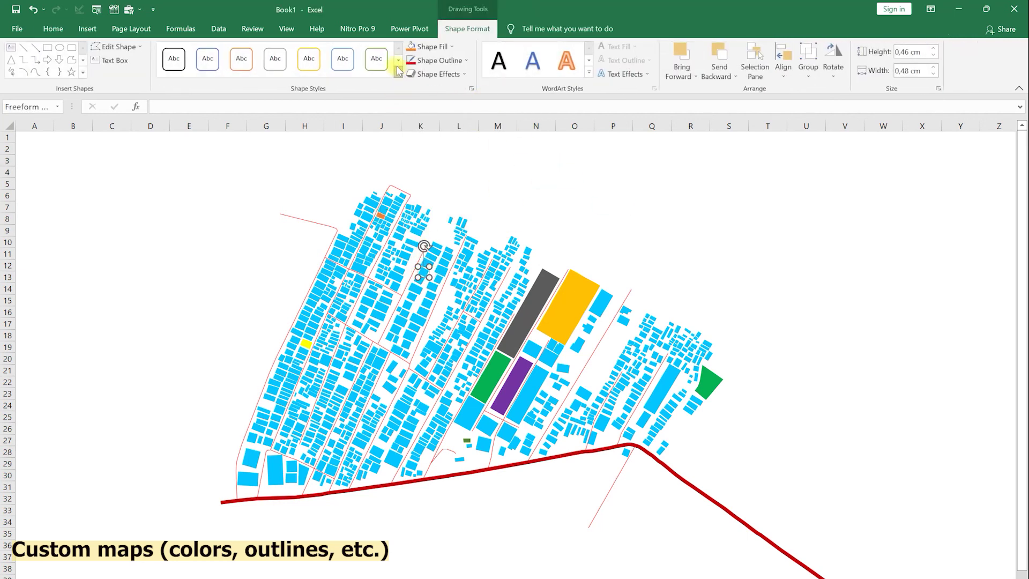
left_click(413, 47)
left_click(625, 218)
left_click(772, 358)
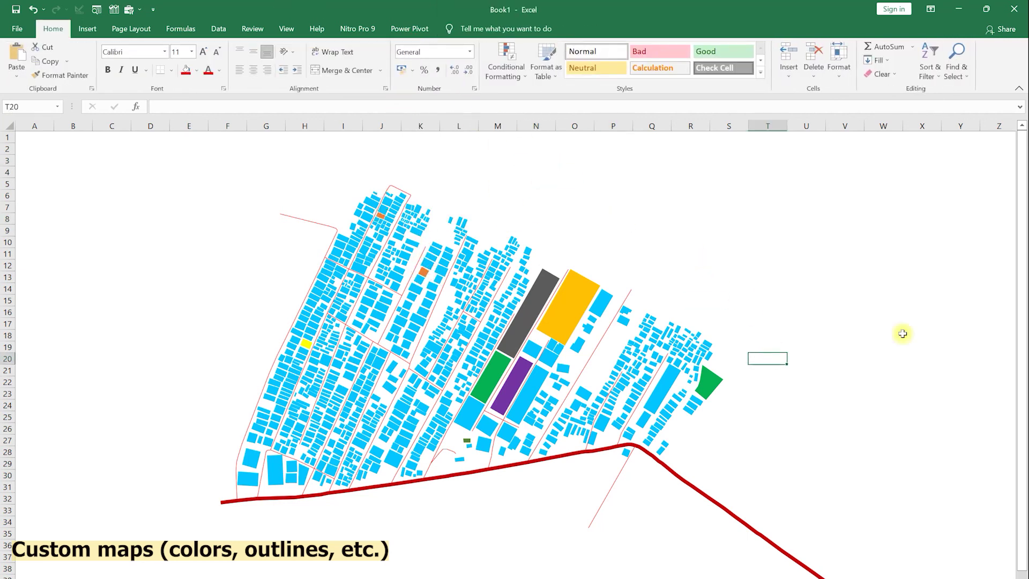
left_click(949, 314)
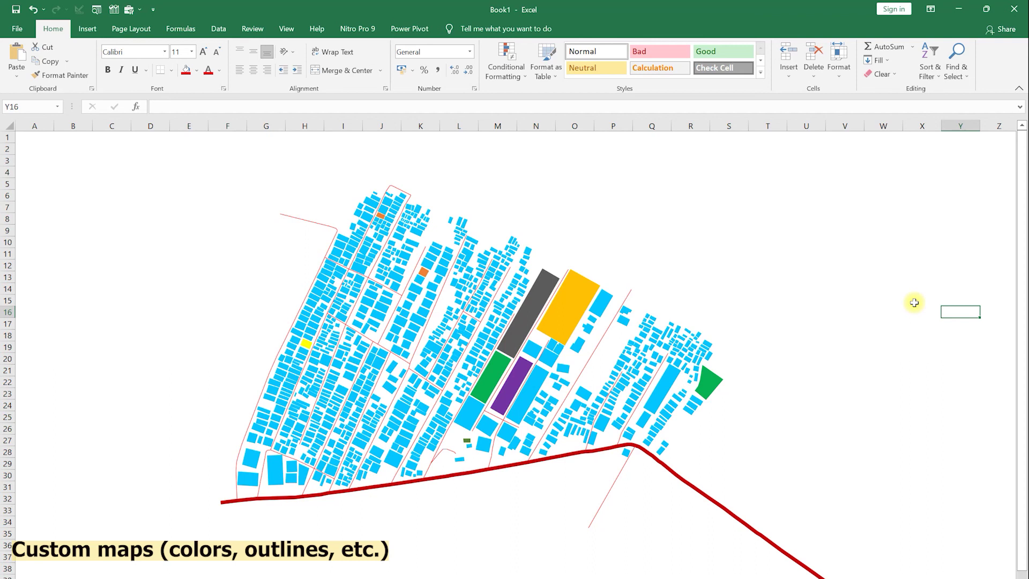